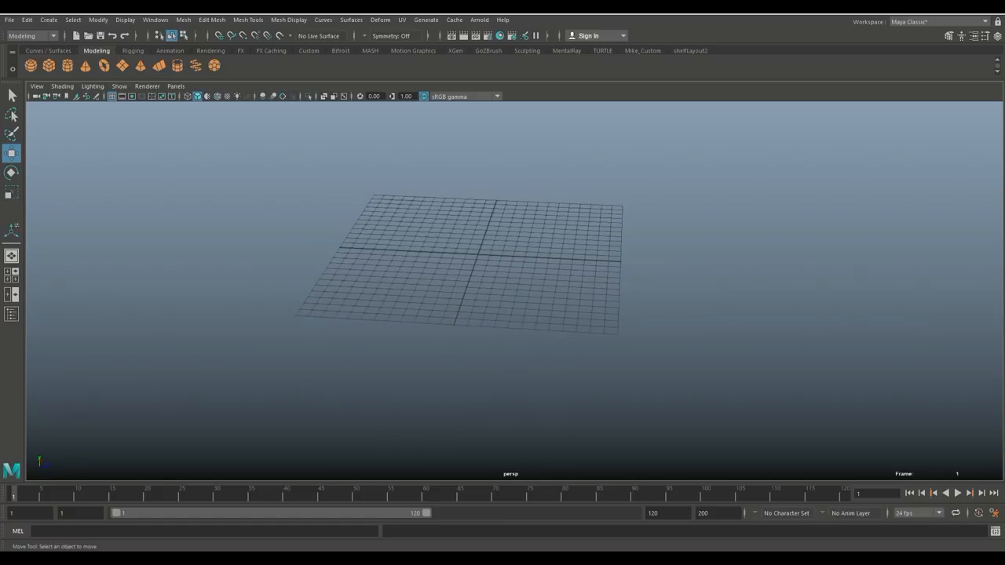
Draw a wavy CV curve with 14 control points running from one side of the grid to the other.
{"action": "left_click", "coordinate": [48, 20]}
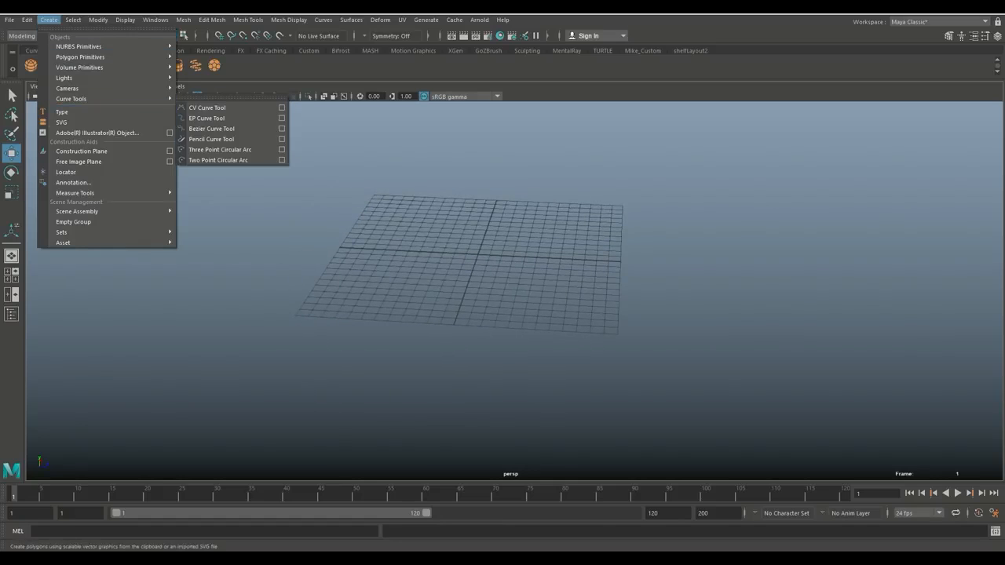
{"action": "mouse_move", "coordinate": [78, 99]}
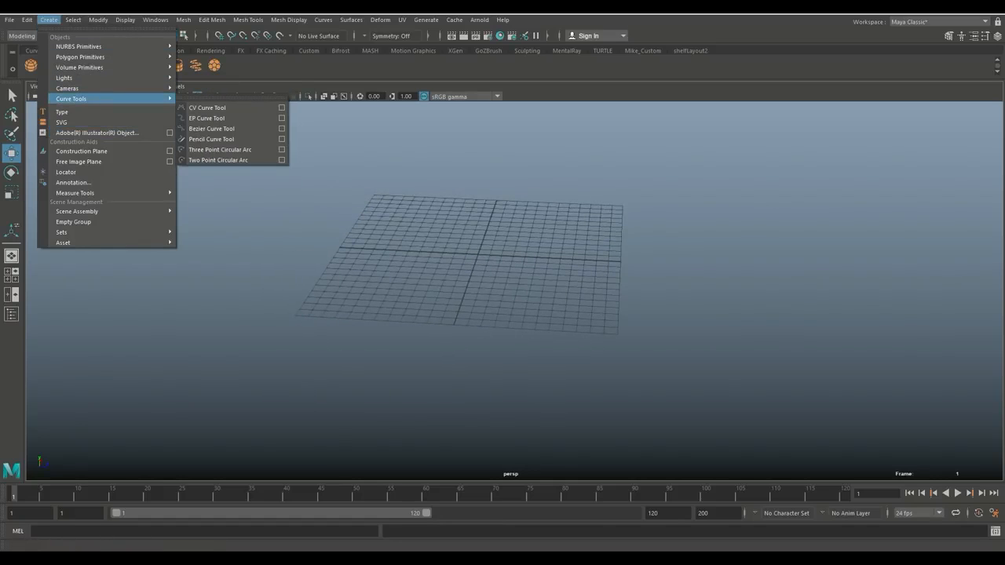
{"action": "left_click", "coordinate": [207, 107]}
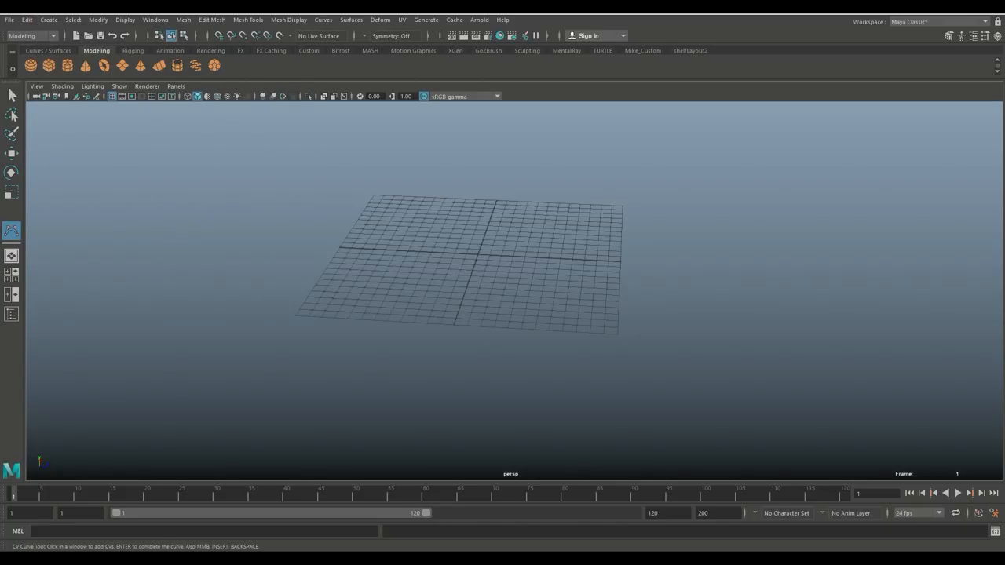
{"action": "left_click", "coordinate": [430, 301]}
{"action": "left_click", "coordinate": [455, 273]}
{"action": "left_click", "coordinate": [477, 286]}
{"action": "left_click", "coordinate": [505, 273]}
{"action": "left_click", "coordinate": [504, 267]}
{"action": "left_click", "coordinate": [496, 255]}
{"action": "left_click", "coordinate": [476, 246]}
{"action": "left_click", "coordinate": [460, 242]}
{"action": "left_click", "coordinate": [454, 230]}
{"action": "left_click", "coordinate": [481, 218]}
{"action": "left_click", "coordinate": [500, 224]}
{"action": "left_click", "coordinate": [510, 222]}
{"action": "left_click", "coordinate": [516, 221]}
{"action": "left_click", "coordinate": [524, 211]}
{"action": "key", "text": "w"}
Raise the control vertices at one end of the curve above the grid using soft selection.
{"action": "scroll", "coordinate": [514, 291], "scroll_direction": "up", "scroll_amount": 4}
{"action": "left_click_drag", "start_coordinate": [514, 290], "coordinate": [348, 273], "text": "alt"}
{"action": "middle_click_drag", "start_coordinate": [502, 267], "coordinate": [426, 314], "text": "alt"}
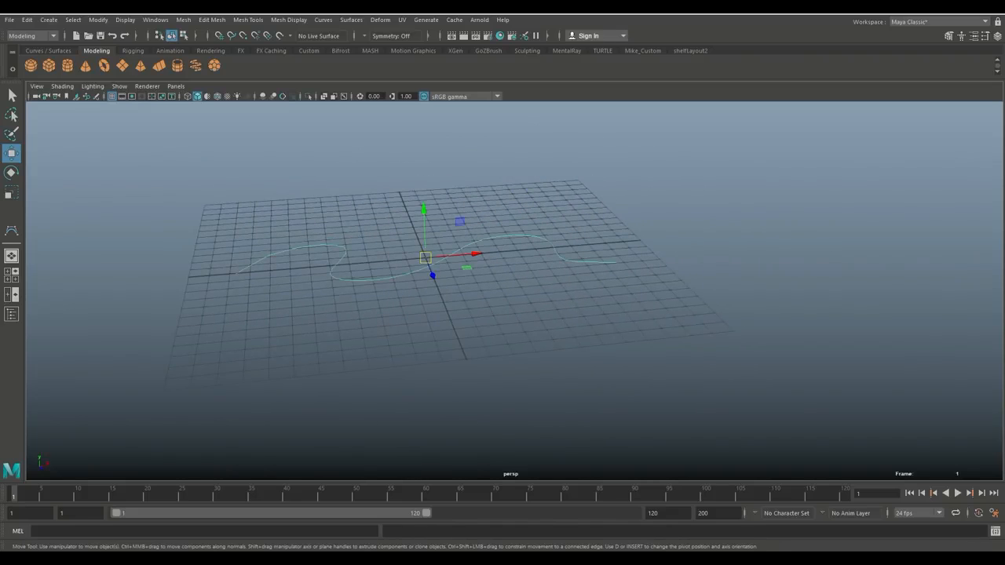
{"action": "key", "text": "q"}
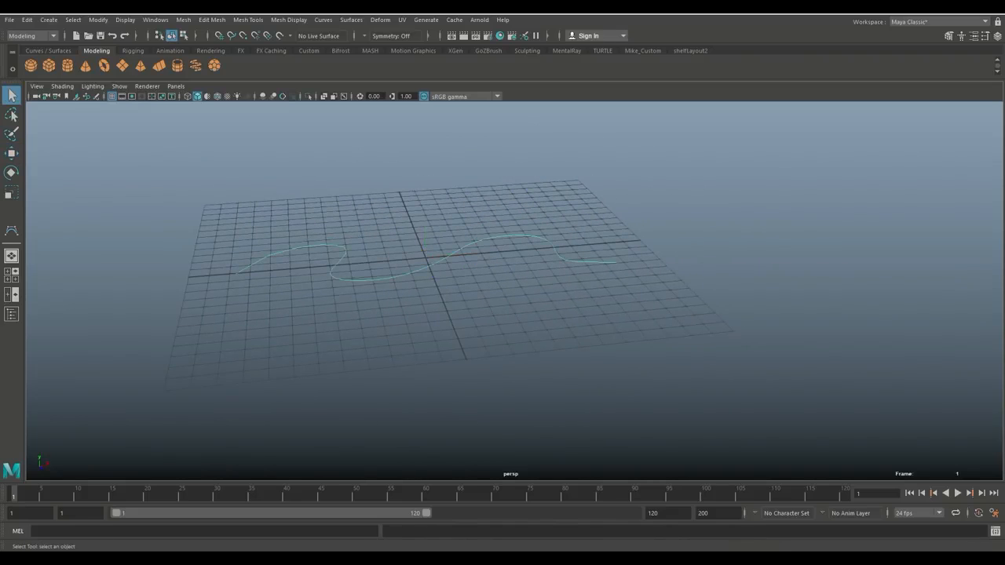
{"action": "right_click_drag", "start_coordinate": [608, 260], "coordinate": [547, 262]}
{"action": "key", "text": "b"}
{"action": "left_click_drag", "start_coordinate": [617, 262], "coordinate": [805, 262]}
{"action": "key", "text": "w"}
{"action": "left_click_drag", "start_coordinate": [618, 236], "coordinate": [549, 207]}
{"action": "key", "text": "b"}
{"action": "left_click_drag", "start_coordinate": [620, 190], "coordinate": [620, 175]}
{"action": "left_click", "coordinate": [667, 169]}
Create a polygon cube and move it along the X axis to the curve's starting end.
{"action": "scroll", "coordinate": [514, 290], "scroll_direction": "down", "scroll_amount": 2}
{"action": "left_click_drag", "start_coordinate": [440, 314], "coordinate": [498, 314], "text": "alt"}
{"action": "middle_click_drag", "start_coordinate": [498, 314], "coordinate": [553, 323], "text": "alt"}
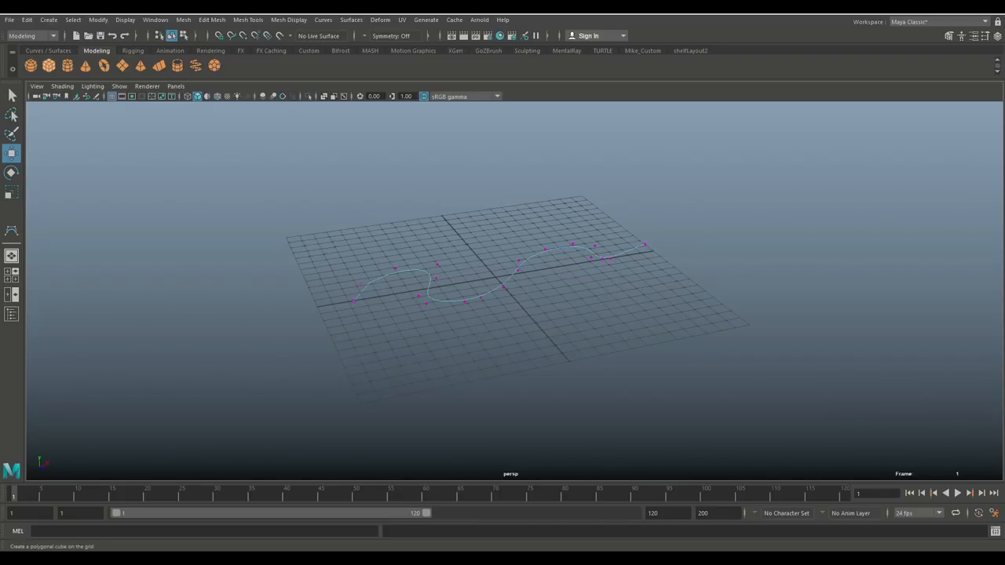
{"action": "left_click", "coordinate": [49, 66]}
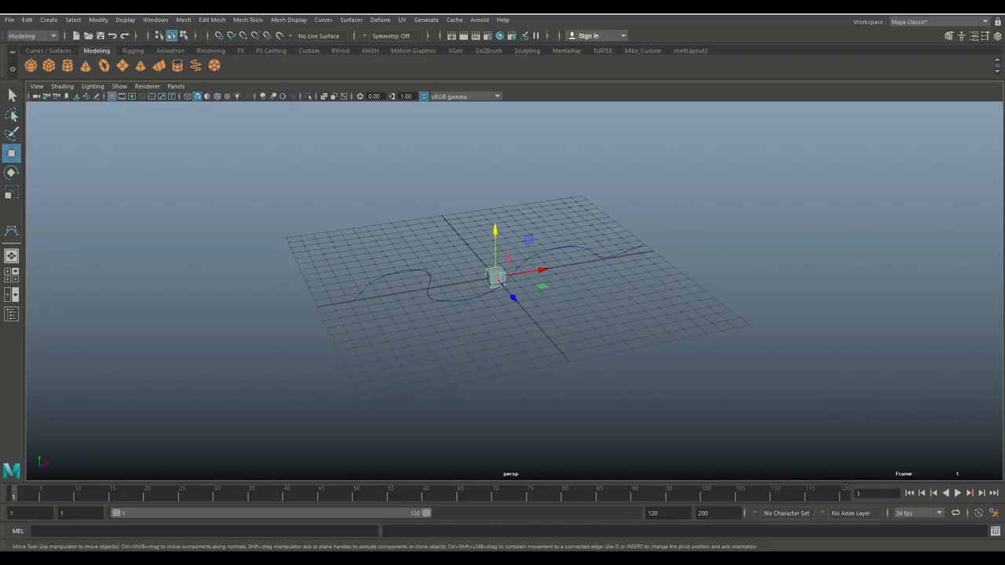
{"action": "left_click_drag", "start_coordinate": [542, 270], "coordinate": [393, 295]}
Rotate the cube about its vertical axis and shift it so one face lines up with the curve's start.
{"action": "key", "text": "f"}
{"action": "scroll", "coordinate": [514, 290], "scroll_direction": "down", "scroll_amount": 4}
{"action": "left_click_drag", "start_coordinate": [550, 314], "coordinate": [465, 383], "text": "alt"}
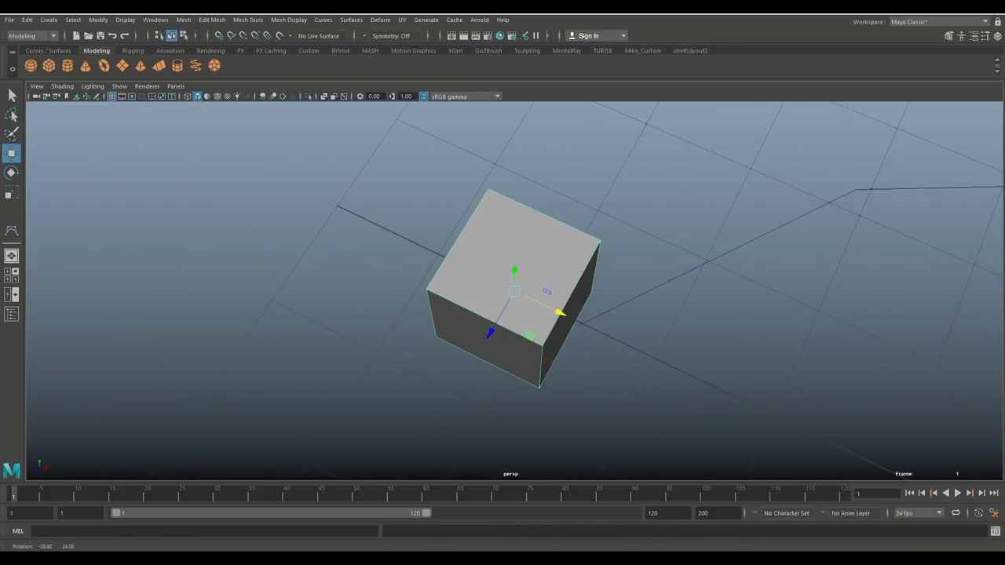
{"action": "key", "text": "e"}
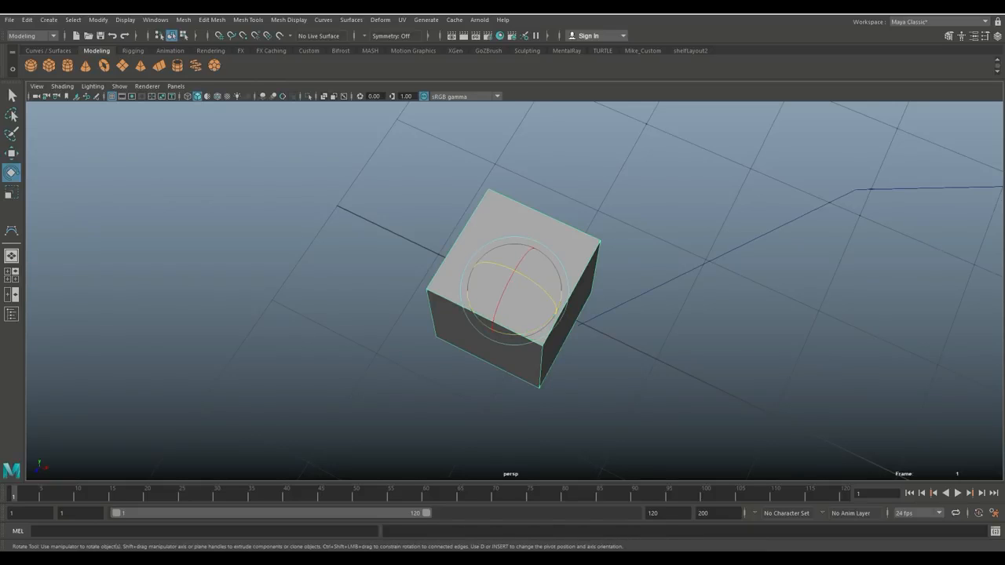
{"action": "left_click_drag", "start_coordinate": [503, 333], "coordinate": [460, 382]}
{"action": "key", "text": "w"}
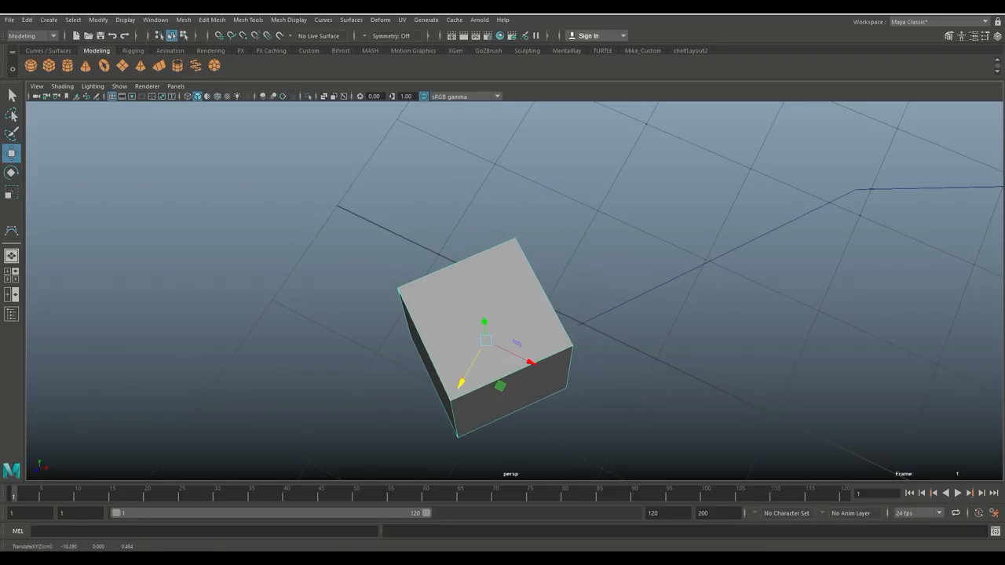
{"action": "left_click_drag", "start_coordinate": [532, 363], "coordinate": [399, 309]}
Delete all the cube's faces except the one that meets the curve's start.
{"action": "right_click_drag", "start_coordinate": [493, 245], "coordinate": [494, 275]}
{"action": "left_click_drag", "start_coordinate": [460, 330], "coordinate": [561, 354], "text": "alt"}
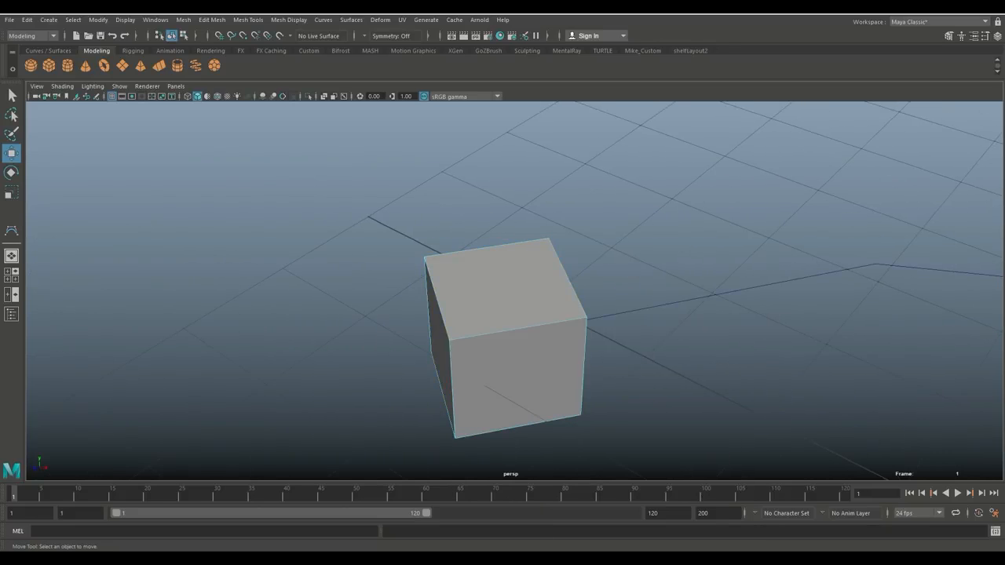
{"action": "left_click_drag", "start_coordinate": [287, 194], "coordinate": [475, 481]}
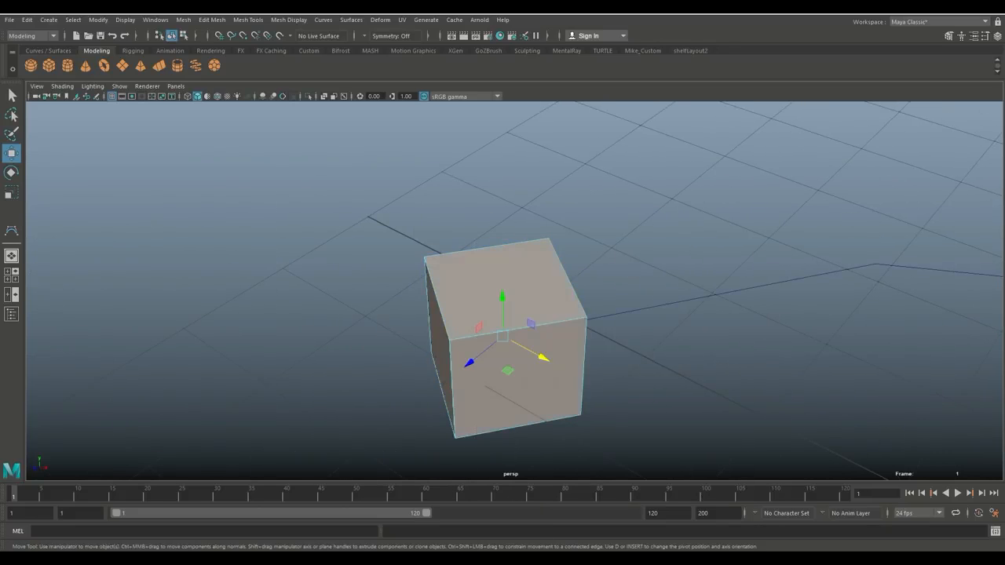
{"action": "key", "text": "Delete"}
Return the remaining face to object mode and centre its pivot.
{"action": "left_click_drag", "start_coordinate": [562, 330], "coordinate": [405, 287], "text": "alt"}
{"action": "scroll", "coordinate": [515, 291], "scroll_direction": "down", "scroll_amount": 5}
{"action": "right_click_drag", "start_coordinate": [494, 284], "coordinate": [546, 230]}
{"action": "right_click_drag", "start_coordinate": [516, 271], "coordinate": [576, 229]}
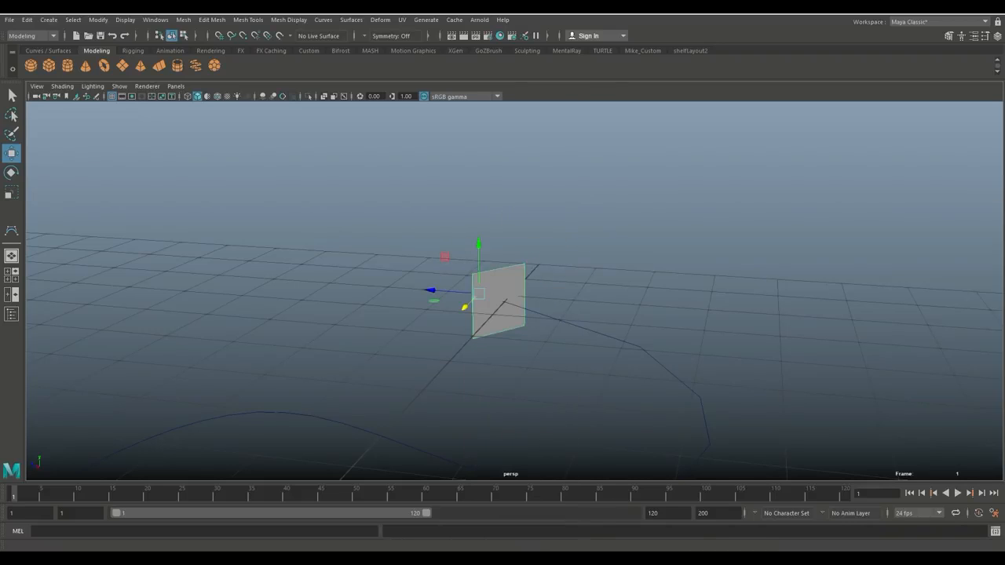
{"action": "left_click", "coordinate": [98, 19]}
{"action": "left_click", "coordinate": [126, 96]}
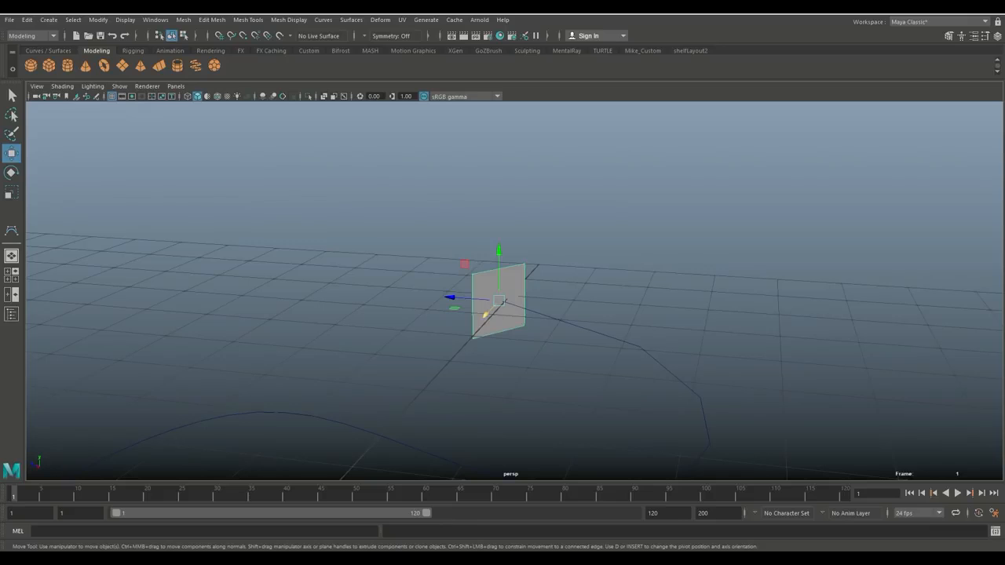
Scale the single-face plane down uniformly to a small square at the curve's start.
{"action": "scroll", "coordinate": [514, 290], "scroll_direction": "down", "scroll_amount": 10}
{"action": "mouse_move", "coordinate": [440, 290]}
{"action": "left_mouse_down", "text": "alt"}
{"action": "mouse_move", "coordinate": [628, 330]}
{"action": "mouse_move", "coordinate": [439, 298]}
{"action": "left_mouse_up", "text": "alt"}
{"action": "scroll", "coordinate": [514, 290], "scroll_direction": "up", "scroll_amount": 5}
{"action": "scroll", "coordinate": [532, 296], "scroll_direction": "up", "scroll_amount": 5}
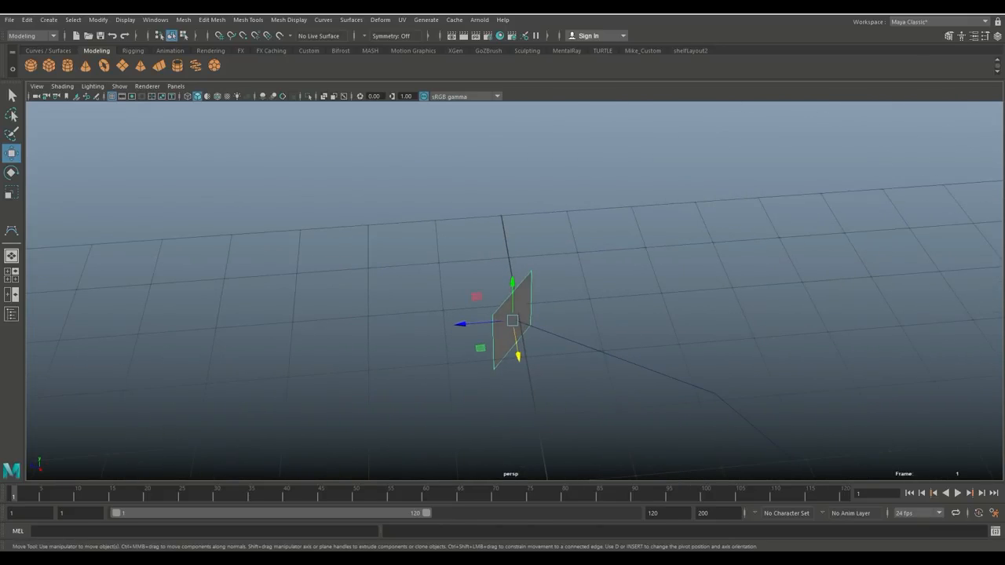
{"action": "key", "text": "r"}
{"action": "left_click_drag", "start_coordinate": [512, 320], "coordinate": [452, 320]}
{"action": "scroll", "coordinate": [514, 291], "scroll_direction": "up", "scroll_amount": 5}
{"action": "middle_click_drag", "start_coordinate": [510, 357], "coordinate": [479, 263], "text": "alt"}
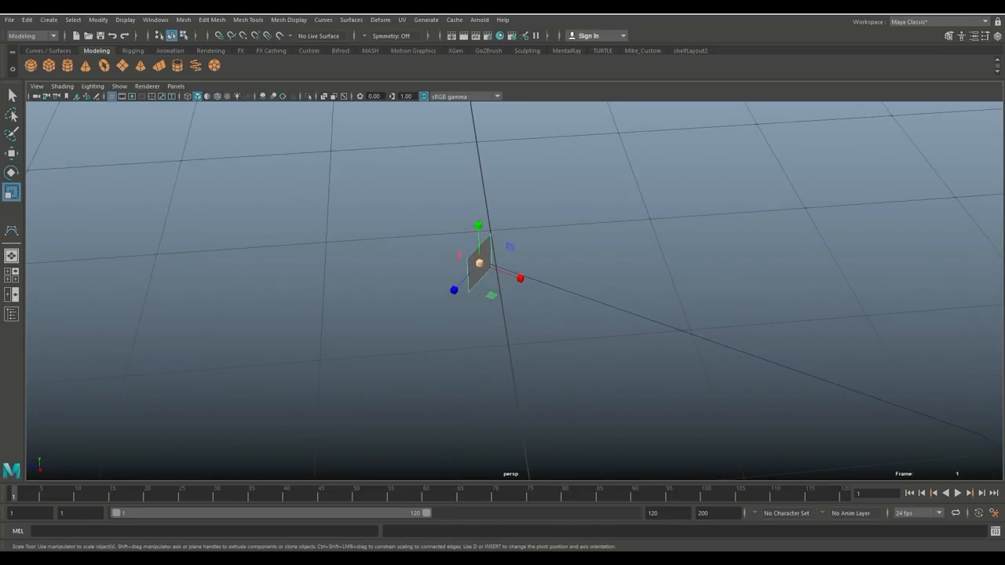
Select the small square's face together with the curve and extrude the face along the curve.
{"action": "right_click_drag", "start_coordinate": [482, 246], "coordinate": [482, 274]}
{"action": "left_click", "coordinate": [481, 268]}
{"action": "left_click", "coordinate": [556, 288], "text": "shift"}
{"action": "scroll", "coordinate": [514, 290], "scroll_direction": "down", "scroll_amount": 5}
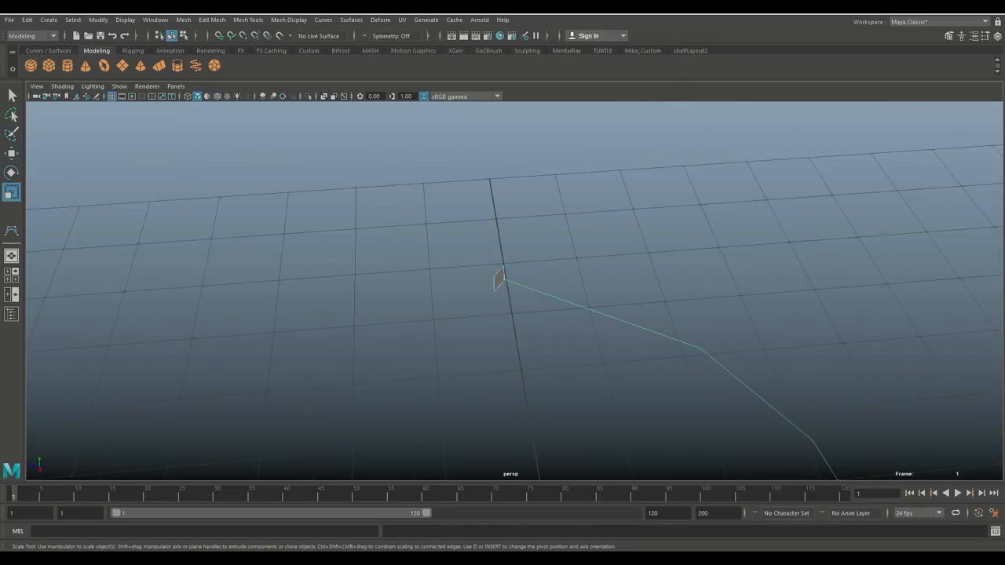
{"action": "key", "text": "ctrl+e"}
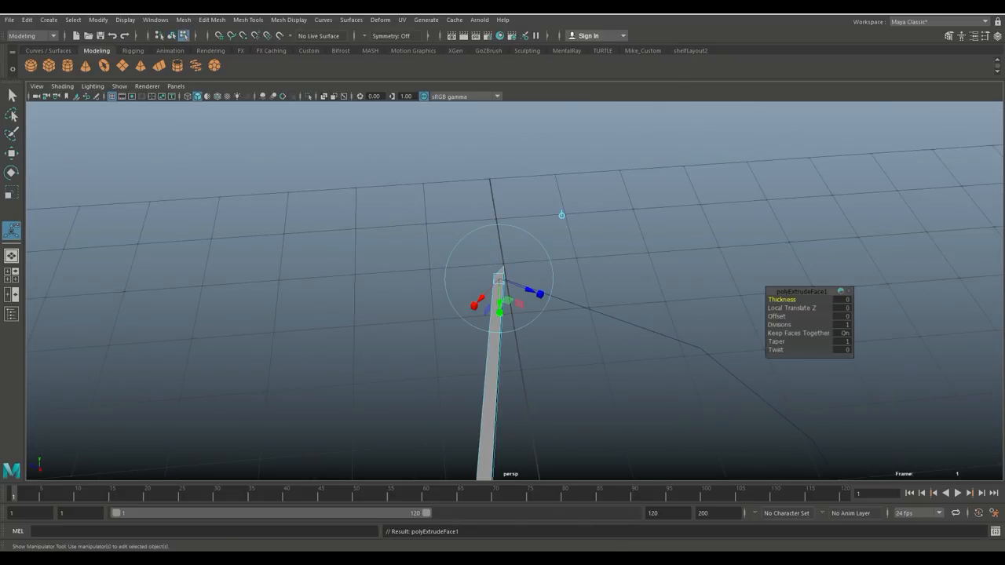
Configure the curve extrusion with 90 divisions, a taper of 7 and a twist of about 33.23.
{"action": "scroll", "coordinate": [514, 290], "scroll_direction": "down", "scroll_amount": 3}
{"action": "left_click_drag", "start_coordinate": [409, 330], "coordinate": [652, 279], "text": "alt"}
{"action": "middle_click_drag", "start_coordinate": [652, 278], "coordinate": [391, 337], "text": "alt"}
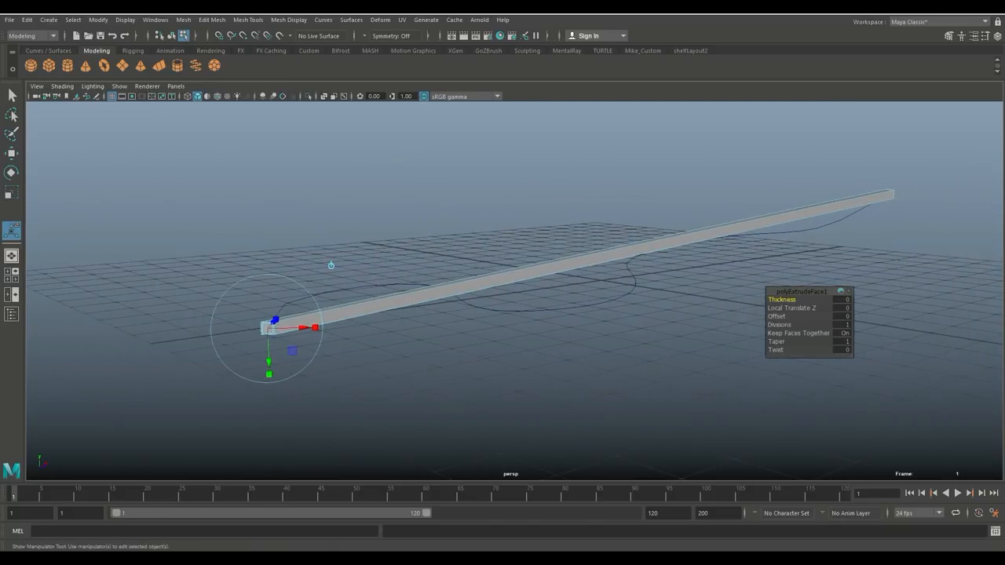
{"action": "left_click_drag", "start_coordinate": [439, 282], "coordinate": [444, 338], "text": "alt"}
{"action": "middle_click_drag", "start_coordinate": [443, 338], "coordinate": [291, 393], "text": "alt"}
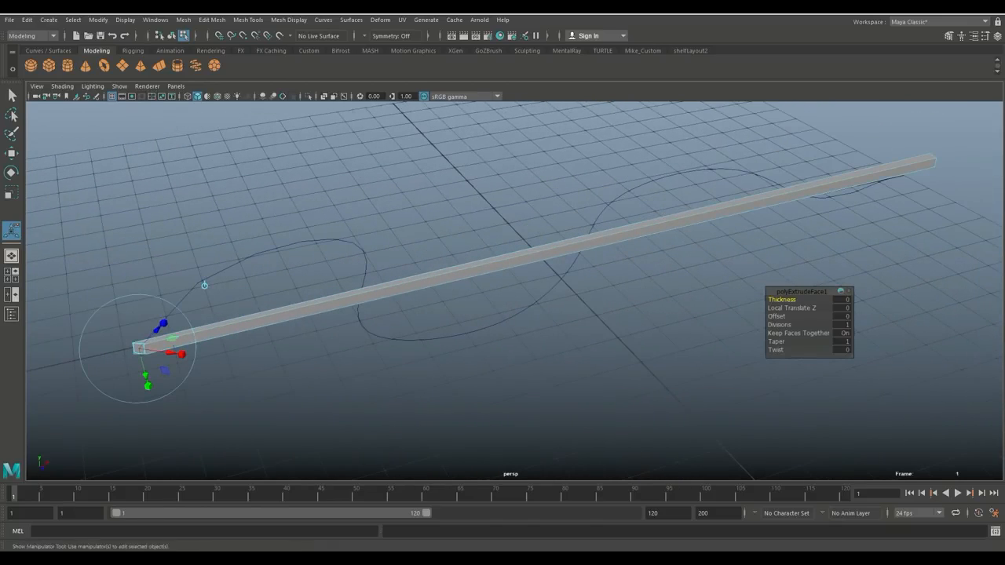
{"action": "left_click_drag", "start_coordinate": [780, 325], "coordinate": [962, 325]}
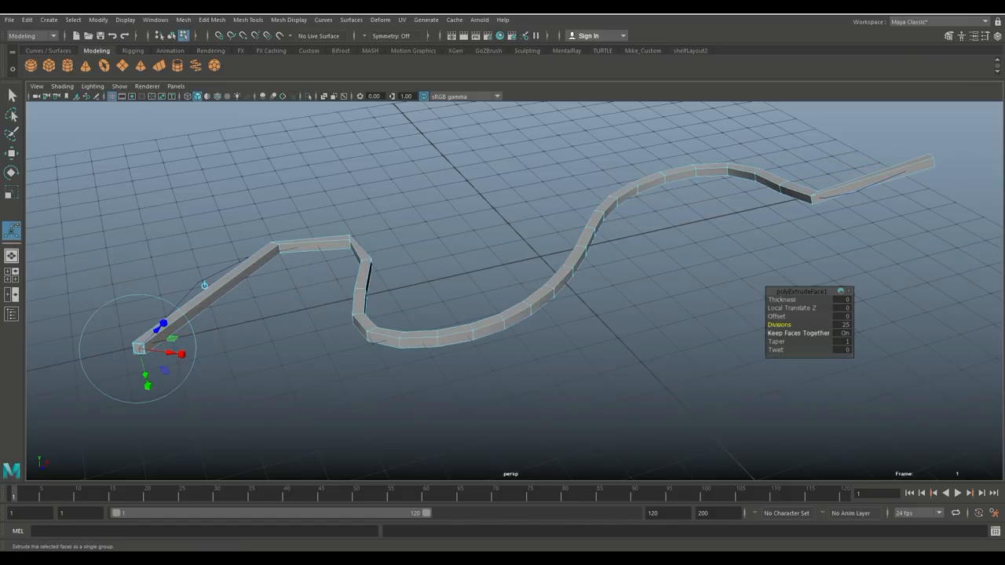
{"action": "left_click", "coordinate": [844, 325]}
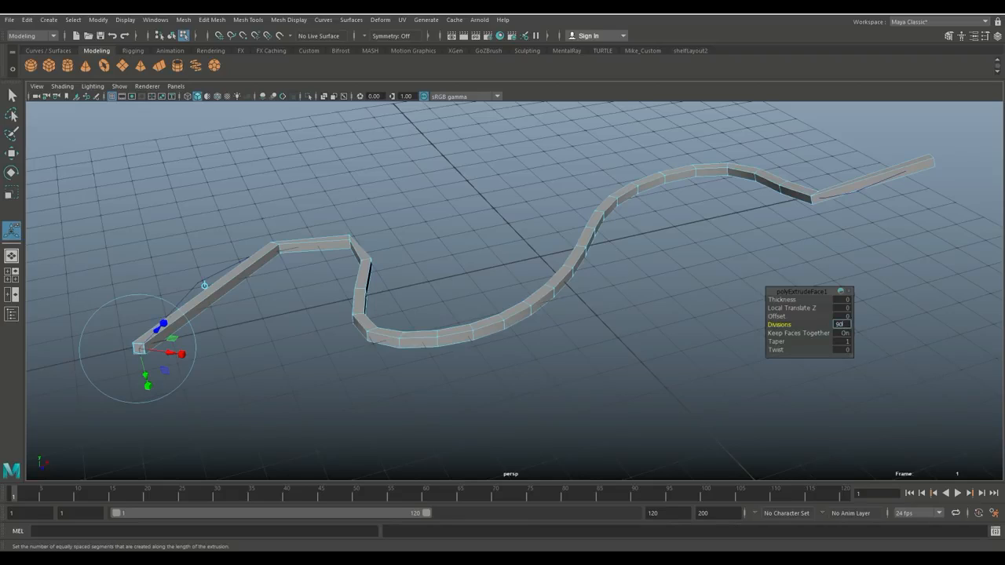
{"action": "key", "text": "Return"}
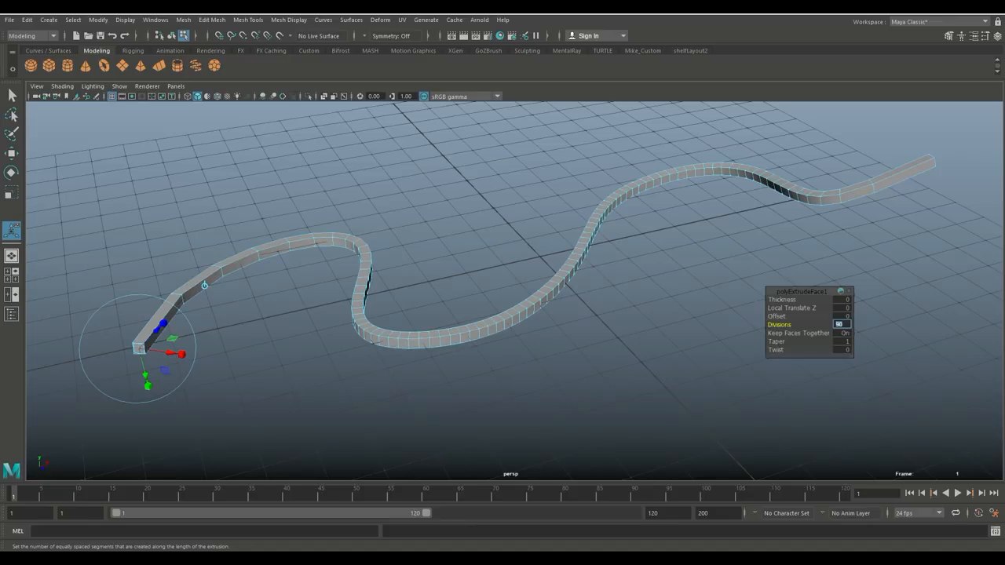
{"action": "left_click_drag", "start_coordinate": [777, 341], "coordinate": [900, 342]}
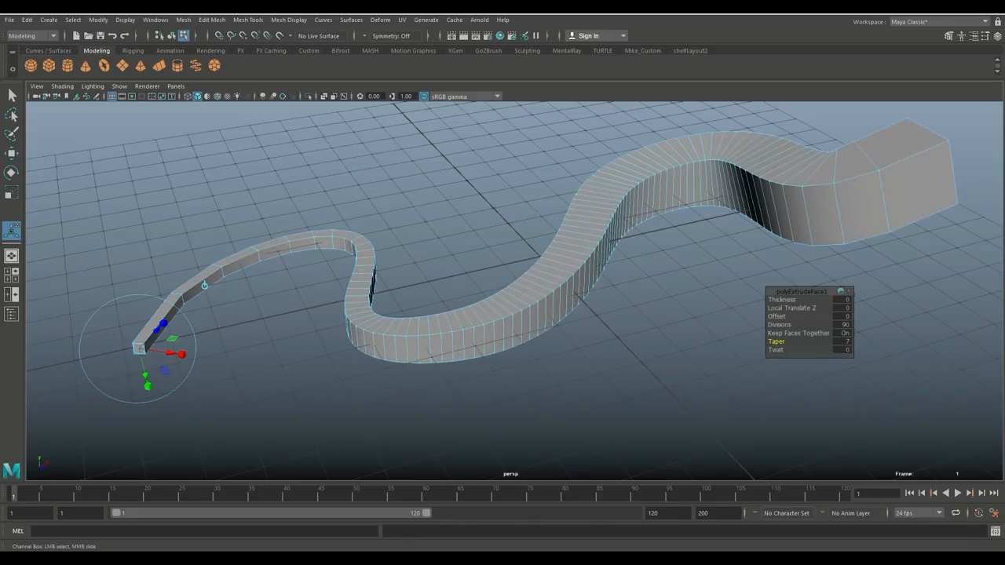
{"action": "left_click_drag", "start_coordinate": [776, 351], "coordinate": [864, 350]}
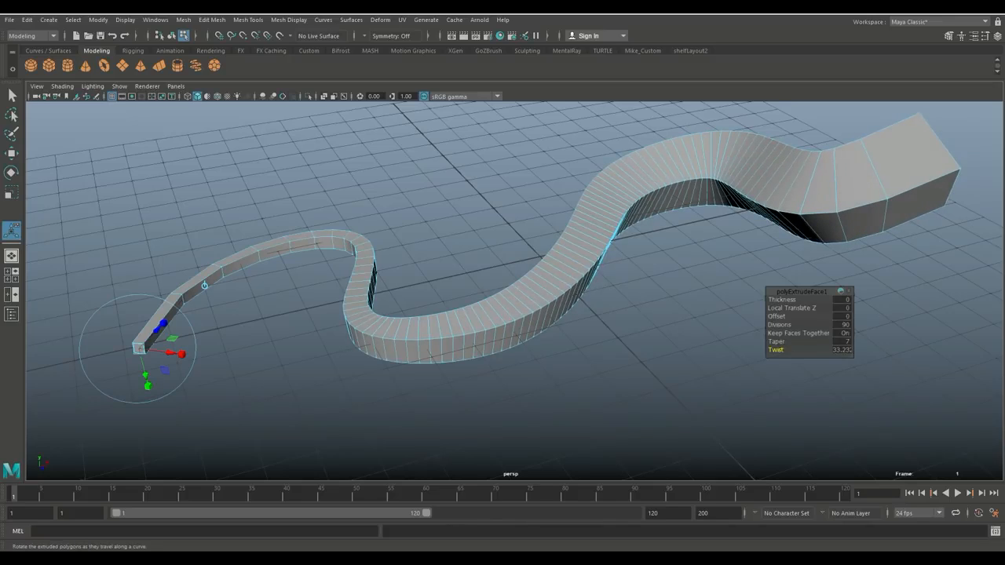
Return to object mode, preview the extruded mesh smoothed and examine its shape without the selection highlight.
{"action": "key", "text": "q"}
{"action": "right_click_drag", "start_coordinate": [642, 170], "coordinate": [692, 154]}
{"action": "key", "text": "3"}
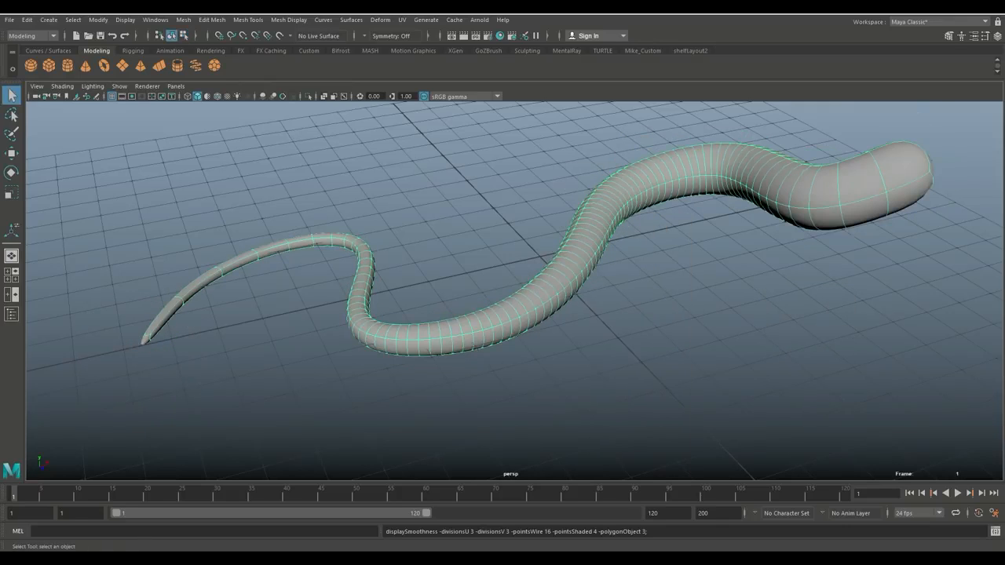
{"action": "scroll", "coordinate": [514, 290], "scroll_direction": "down", "scroll_amount": 5}
{"action": "mouse_move", "coordinate": [515, 291]}
{"action": "left_mouse_down", "text": "alt"}
{"action": "mouse_move", "coordinate": [577, 279]}
{"action": "mouse_move", "coordinate": [663, 236]}
{"action": "mouse_move", "coordinate": [526, 299]}
{"action": "left_mouse_up", "text": "alt"}
{"action": "left_click", "coordinate": [664, 235]}
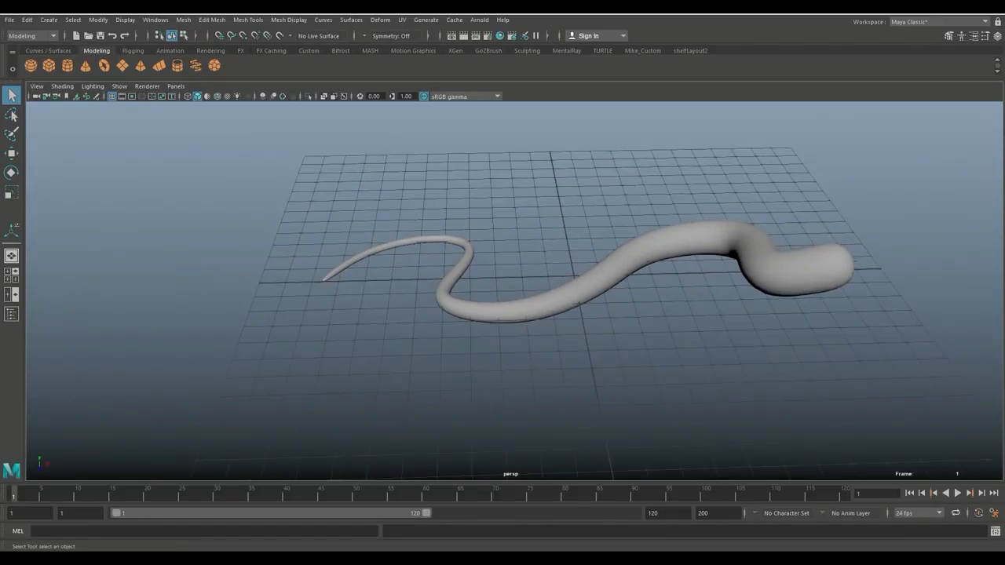
{"action": "middle_click_drag", "start_coordinate": [526, 298], "coordinate": [404, 275], "text": "alt"}
{"action": "left_click_drag", "start_coordinate": [404, 275], "coordinate": [479, 299], "text": "alt"}
{"action": "middle_click_drag", "start_coordinate": [479, 298], "coordinate": [402, 333], "text": "alt"}
Select the extruded mesh and switch it back to its unsmoothed display.
{"action": "left_click", "coordinate": [373, 301]}
{"action": "scroll", "coordinate": [373, 301], "scroll_direction": "up", "scroll_amount": 3}
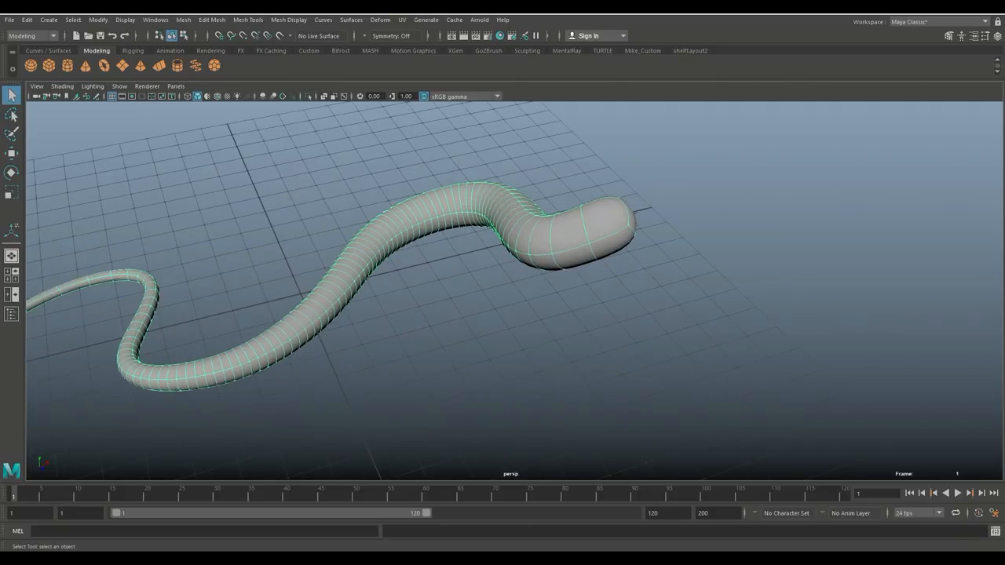
{"action": "middle_click_drag", "start_coordinate": [373, 300], "coordinate": [352, 344], "text": "alt"}
{"action": "key", "text": "1"}
Scale down the edges just behind the mesh's thick end with soft selection to form a narrower neck.
{"action": "scroll", "coordinate": [352, 344], "scroll_direction": "down", "scroll_amount": 3}
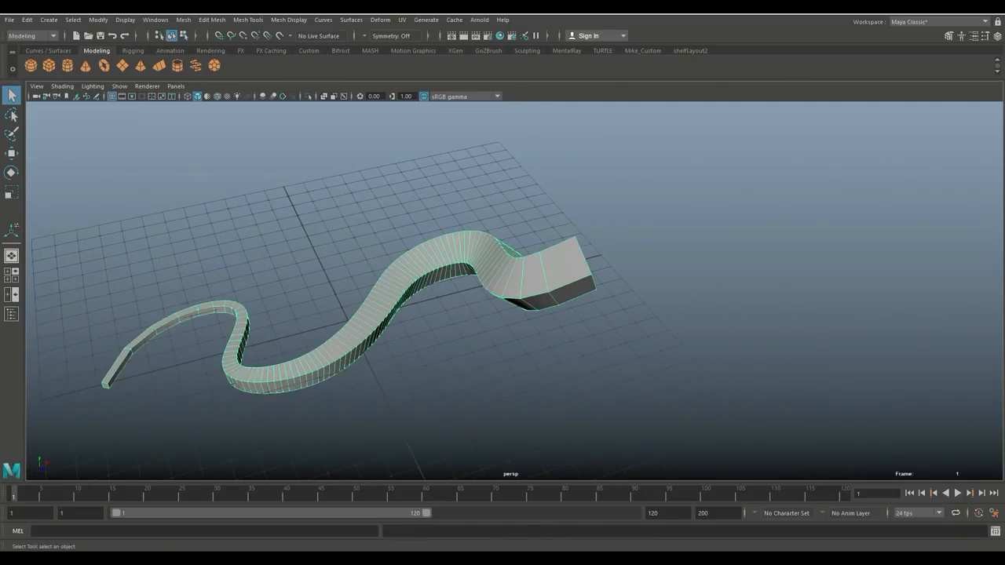
{"action": "left_click_drag", "start_coordinate": [351, 344], "coordinate": [392, 319], "text": "alt"}
{"action": "left_click_drag", "start_coordinate": [276, 428], "coordinate": [419, 447], "text": "alt"}
{"action": "middle_click_drag", "start_coordinate": [419, 446], "coordinate": [518, 420], "text": "alt"}
{"action": "scroll", "coordinate": [411, 460], "scroll_direction": "up", "scroll_amount": 4}
{"action": "mouse_move", "coordinate": [283, 465]}
{"action": "left_mouse_down", "text": "alt"}
{"action": "mouse_move", "coordinate": [295, 465]}
{"action": "mouse_move", "coordinate": [278, 450]}
{"action": "left_mouse_up", "text": "alt"}
{"action": "right_click_drag", "start_coordinate": [530, 244], "coordinate": [531, 216]}
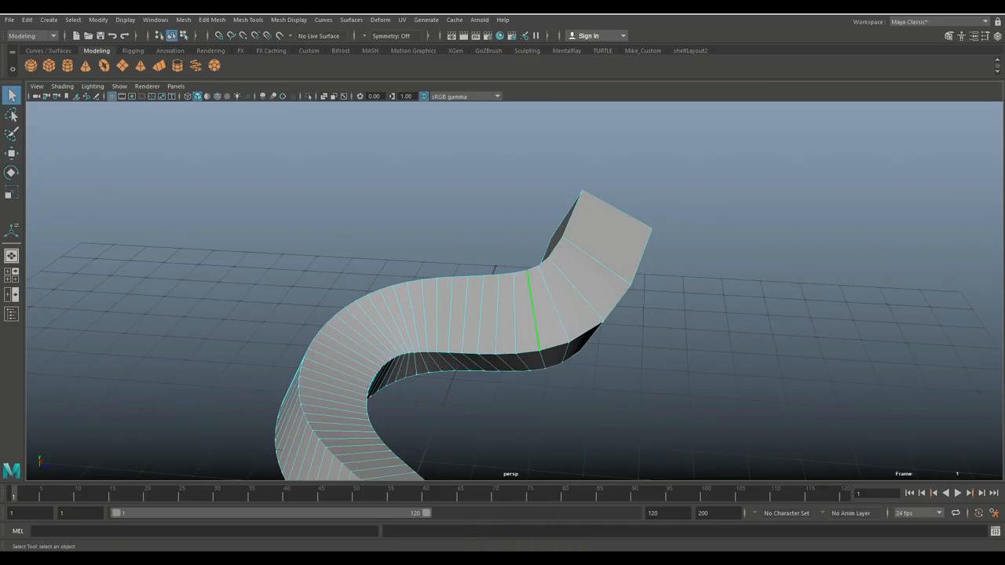
{"action": "key", "text": "b"}
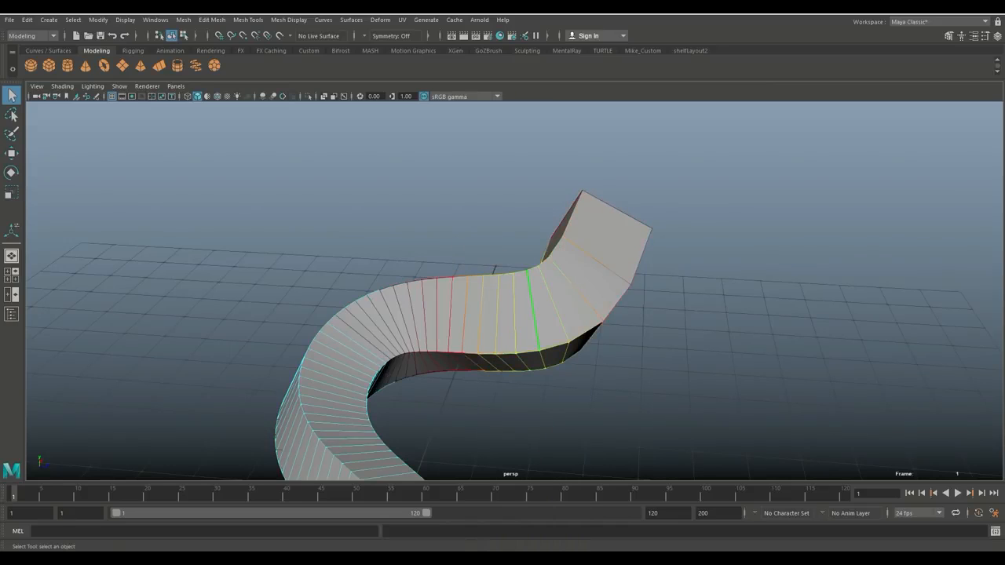
{"action": "key", "text": "r"}
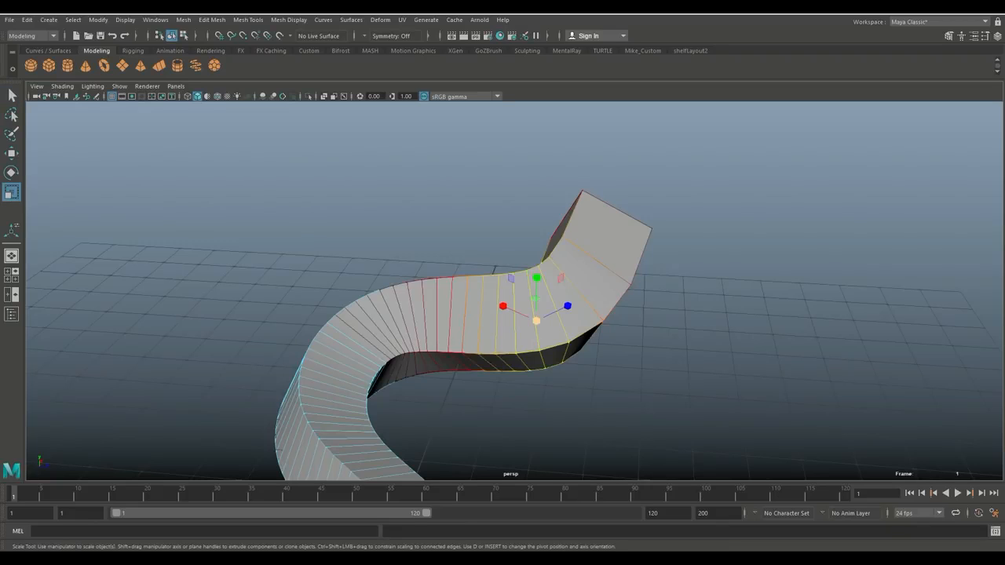
{"action": "left_click_drag", "start_coordinate": [536, 321], "coordinate": [501, 320]}
Extrude the face at the snake's thick end and pull it outward to lengthen the head.
{"action": "right_click_drag", "start_coordinate": [501, 320], "coordinate": [432, 320], "text": "alt"}
{"action": "left_click_drag", "start_coordinate": [502, 317], "coordinate": [294, 323], "text": "alt"}
{"action": "scroll", "coordinate": [514, 292], "scroll_direction": "up", "scroll_amount": 3}
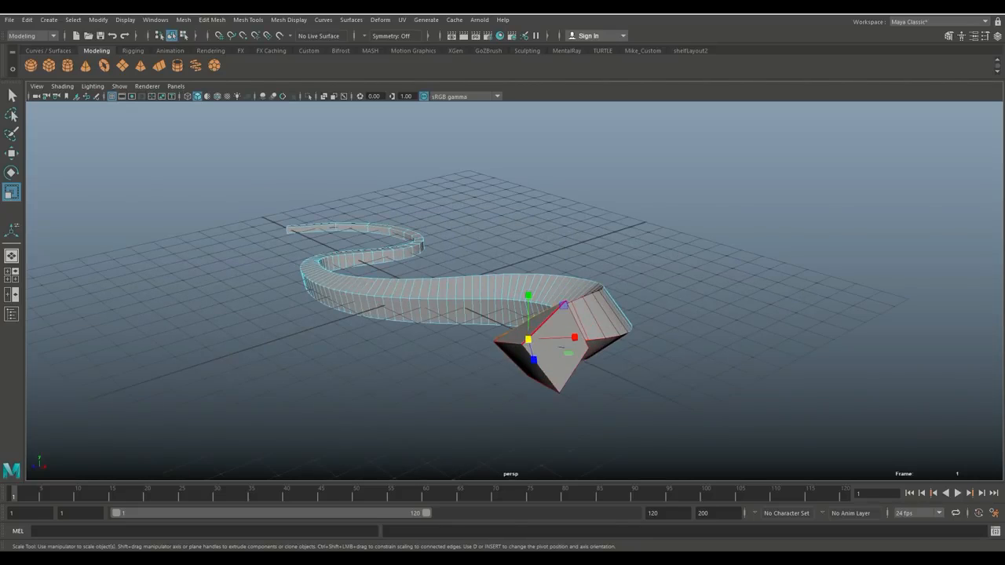
{"action": "right_click_drag", "start_coordinate": [564, 245], "coordinate": [564, 274]}
{"action": "left_click", "coordinate": [540, 349]}
{"action": "key", "text": "ctrl+e"}
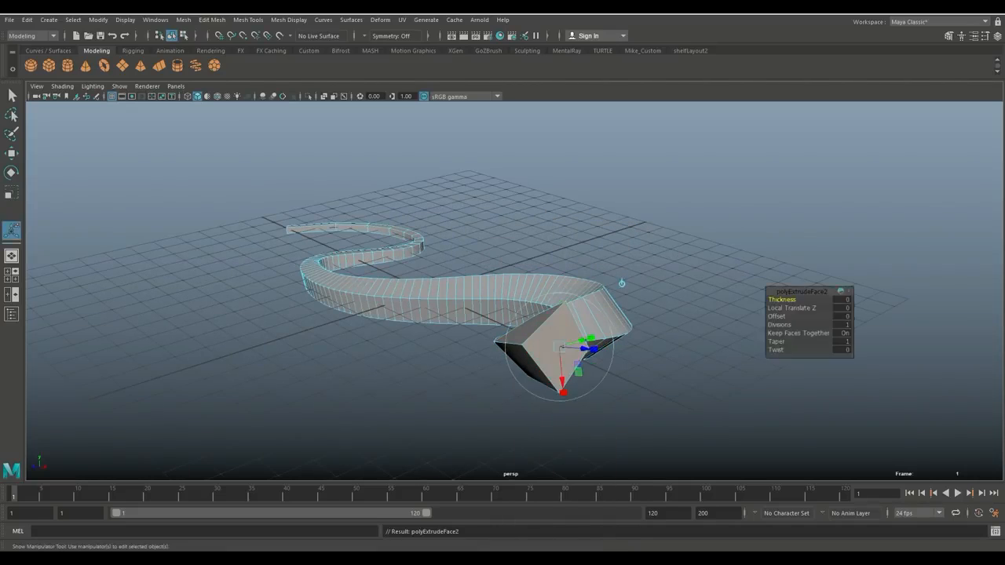
{"action": "left_click_drag", "start_coordinate": [622, 283], "coordinate": [674, 234], "text": "alt"}
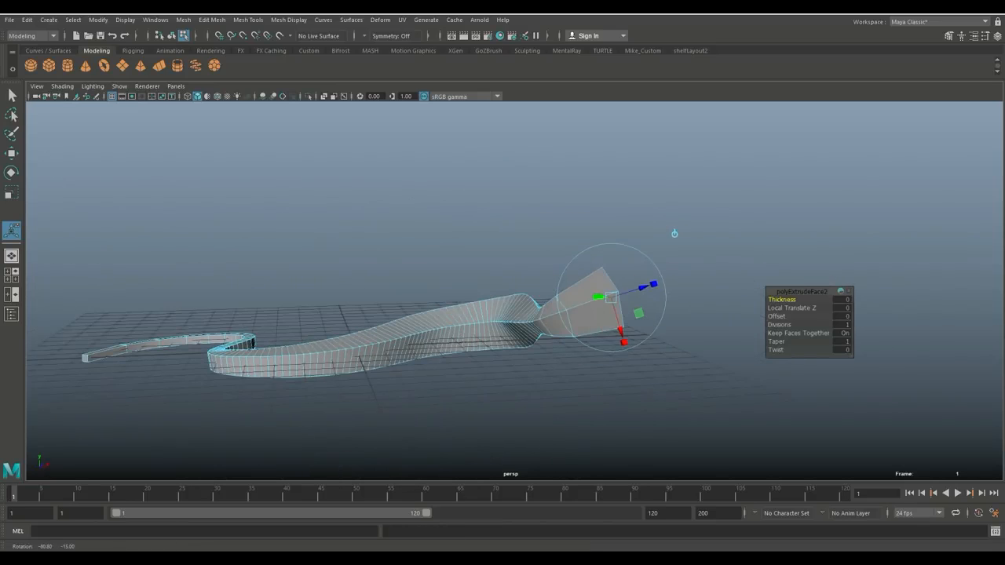
{"action": "middle_click_drag", "start_coordinate": [673, 233], "coordinate": [749, 208]}
Scale down the extruded front face in height and width to taper the head into a snout.
{"action": "key", "text": "r"}
{"action": "left_click_drag", "start_coordinate": [688, 227], "coordinate": [687, 260]}
{"action": "left_click_drag", "start_coordinate": [628, 290], "coordinate": [738, 350], "text": "alt"}
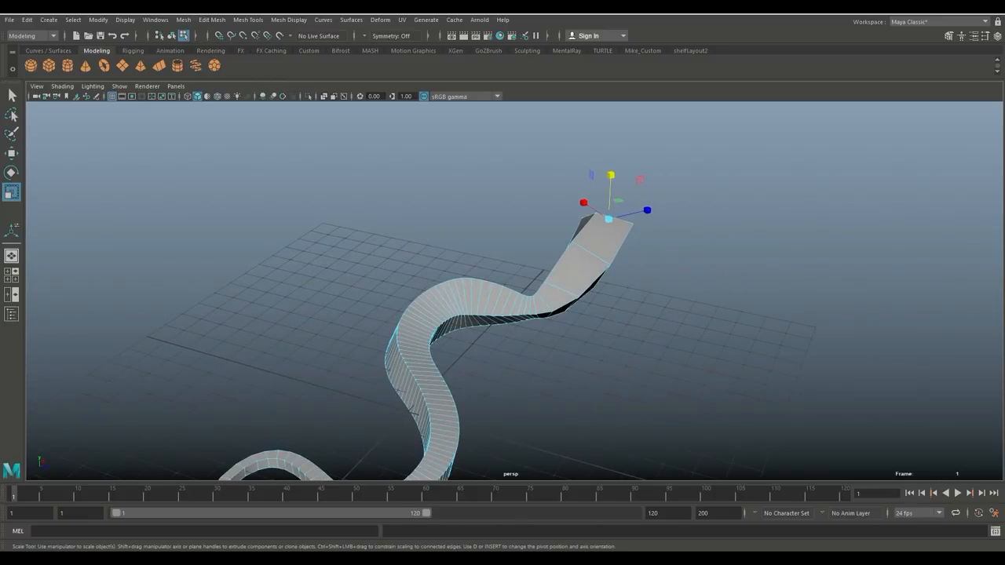
{"action": "left_click_drag", "start_coordinate": [647, 210], "coordinate": [614, 218]}
{"action": "left_click_drag", "start_coordinate": [611, 220], "coordinate": [432, 227], "text": "alt"}
{"action": "scroll", "coordinate": [514, 345], "scroll_direction": "up", "scroll_amount": 2}
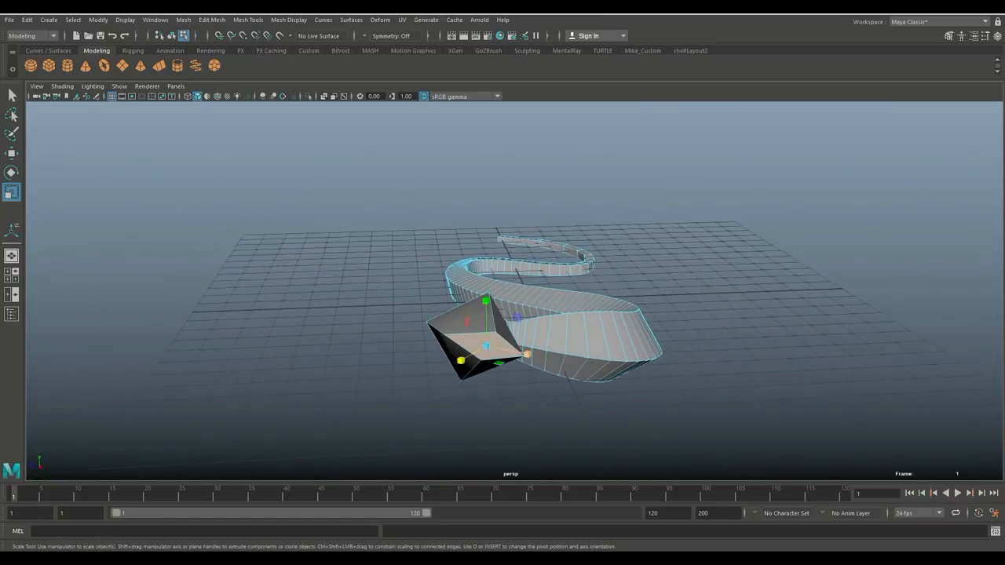
{"action": "middle_click_drag", "start_coordinate": [524, 350], "coordinate": [555, 309], "text": "alt"}
{"action": "left_click_drag", "start_coordinate": [560, 309], "coordinate": [531, 304]}
{"action": "scroll", "coordinate": [533, 305], "scroll_direction": "up", "scroll_amount": 1}
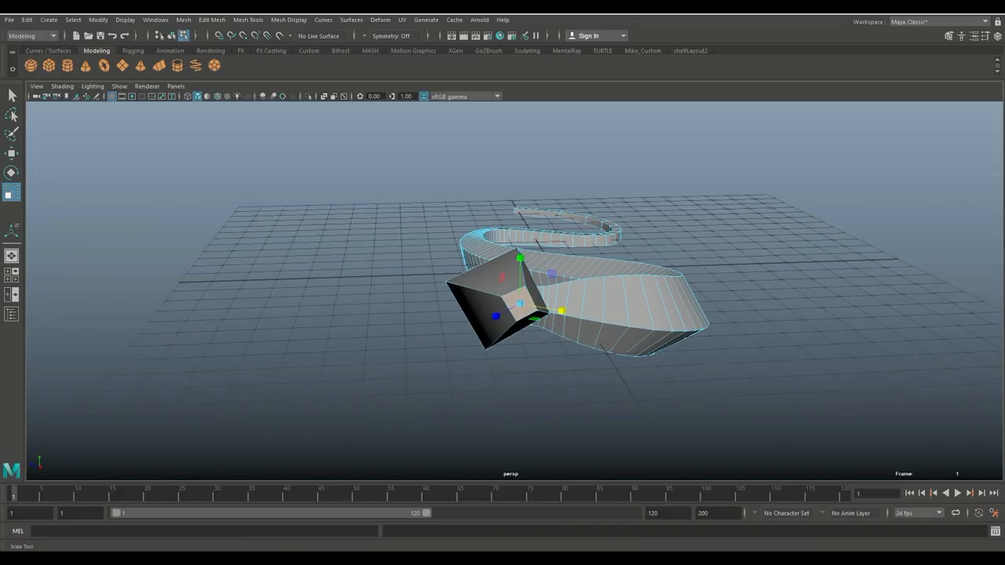
Set the Scale tool's axis orientation to World and shrink the snout's front face further along two axes.
{"action": "double_click", "coordinate": [11, 192]}
{"action": "left_click", "coordinate": [87, 52]}
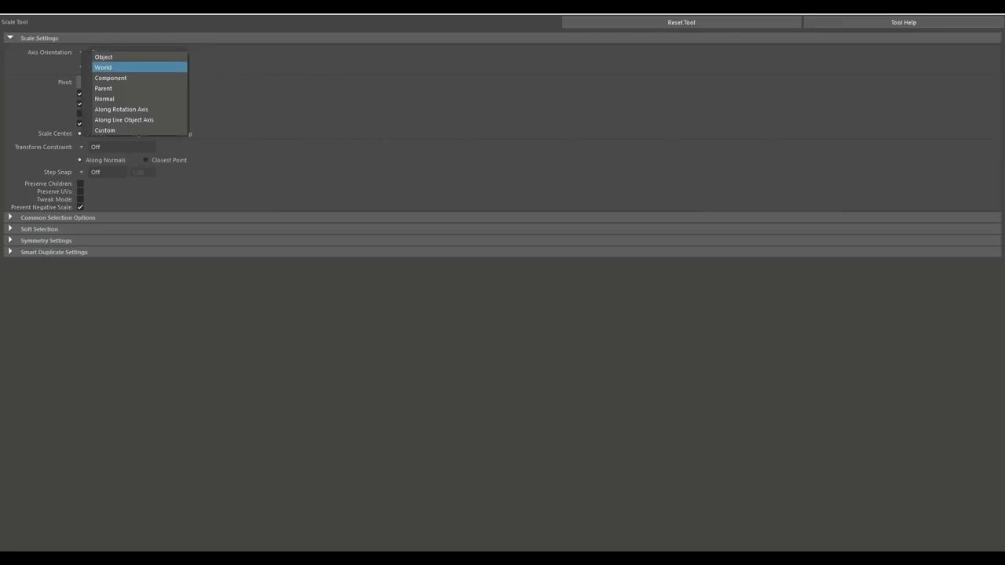
{"action": "left_click", "coordinate": [109, 66]}
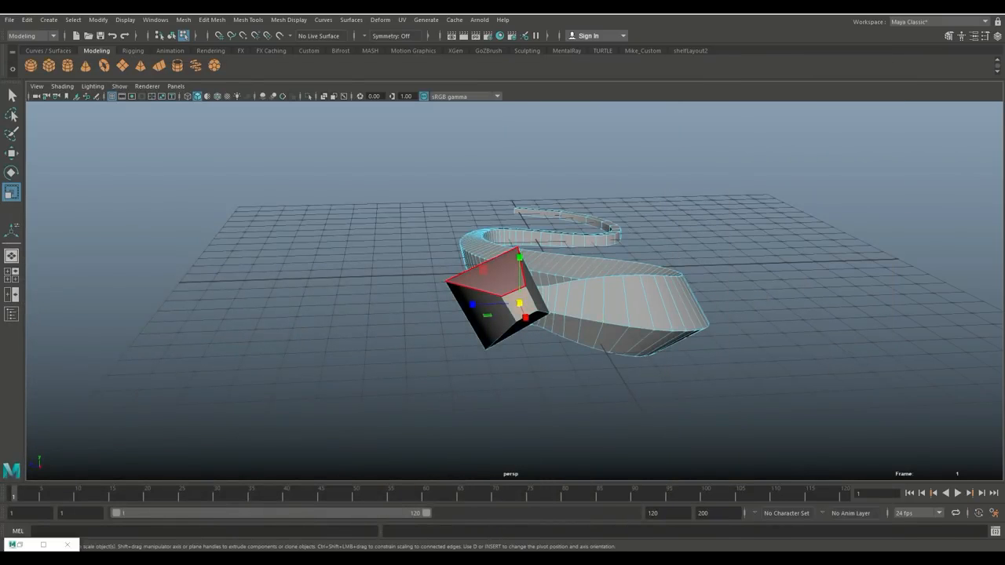
{"action": "left_click_drag", "start_coordinate": [519, 258], "coordinate": [519, 282]}
{"action": "left_click_drag", "start_coordinate": [472, 305], "coordinate": [512, 304]}
Return to object mode, preview the mesh smoothed to examine the head, and restore the unsmoothed display.
{"action": "left_click_drag", "start_coordinate": [512, 304], "coordinate": [639, 306], "text": "alt"}
{"action": "right_click_drag", "start_coordinate": [498, 249], "coordinate": [548, 231]}
{"action": "key", "text": "3"}
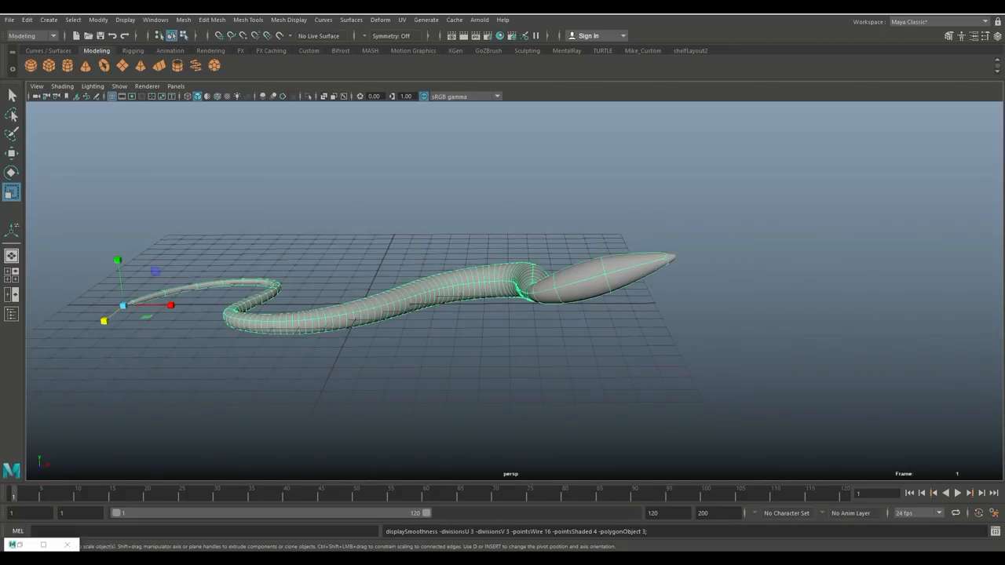
{"action": "left_click", "coordinate": [549, 204]}
{"action": "left_click_drag", "start_coordinate": [542, 236], "coordinate": [640, 273], "text": "alt"}
{"action": "left_click", "coordinate": [524, 235]}
{"action": "middle_click_drag", "start_coordinate": [525, 236], "coordinate": [474, 328], "text": "alt"}
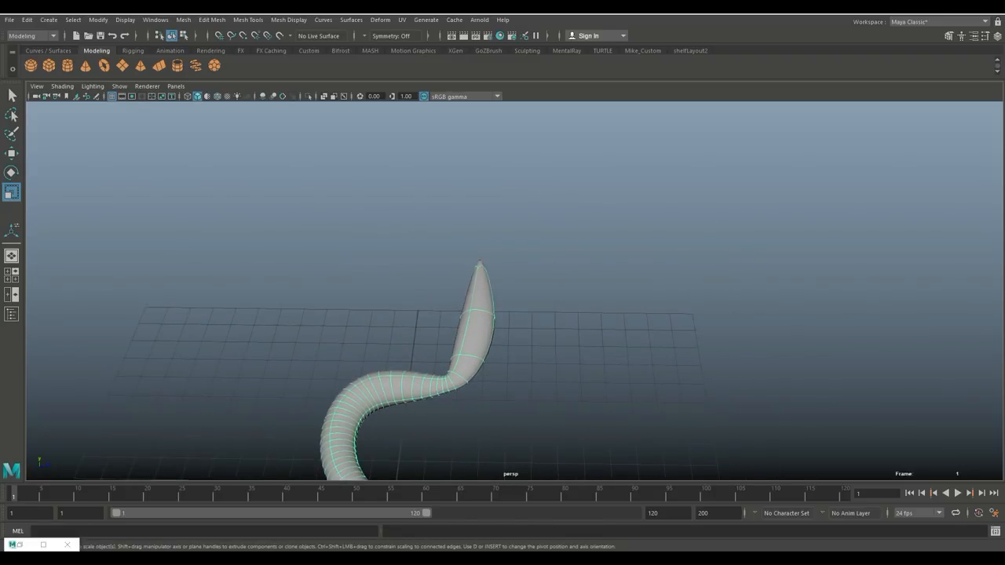
{"action": "key", "text": "q"}
{"action": "key", "text": "1"}
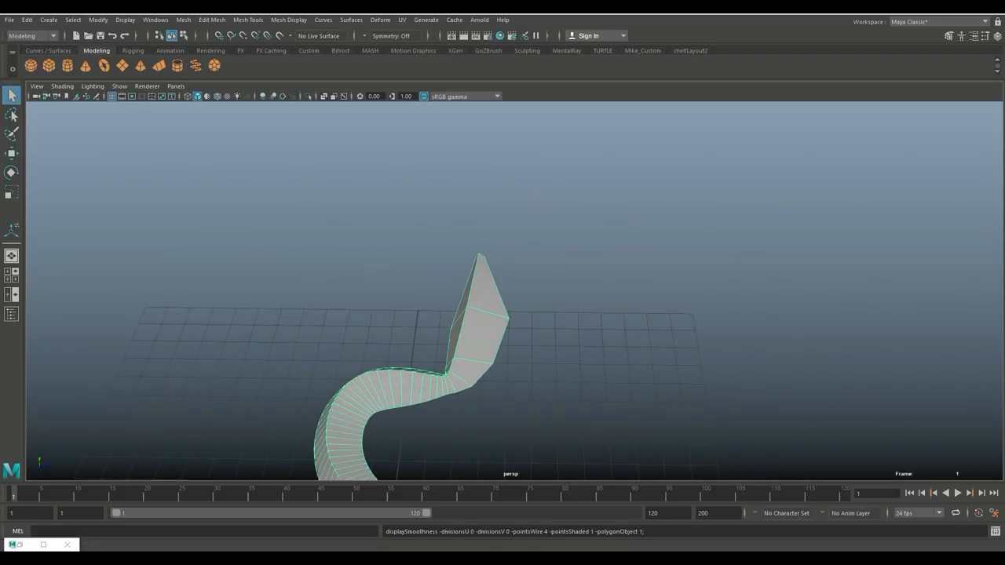
Switch to vertex mode and lower the two upper vertices at the widest part of the head.
{"action": "middle_click_drag", "start_coordinate": [474, 328], "coordinate": [487, 289], "text": "alt"}
{"action": "right_click_drag", "start_coordinate": [487, 289], "coordinate": [538, 292], "text": "alt"}
{"action": "left_click_drag", "start_coordinate": [538, 292], "coordinate": [333, 243], "text": "alt"}
{"action": "right_click_drag", "start_coordinate": [518, 245], "coordinate": [473, 244]}
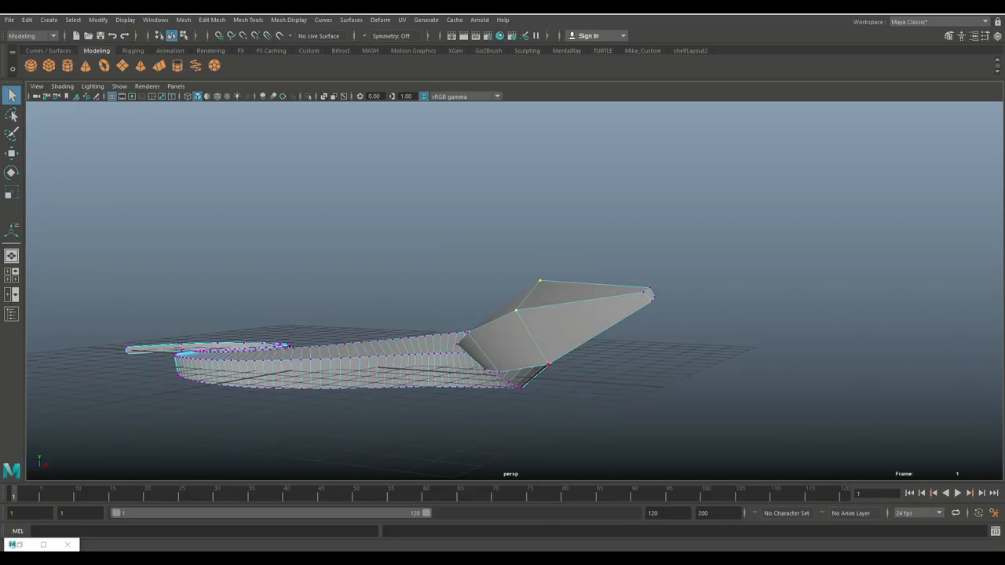
{"action": "key", "text": "w"}
{"action": "left_click_drag", "start_coordinate": [528, 245], "coordinate": [436, 224]}
Select the two remaining vertices at the head's widest section and move them vertically to flatten the head.
{"action": "left_click", "coordinate": [552, 347]}
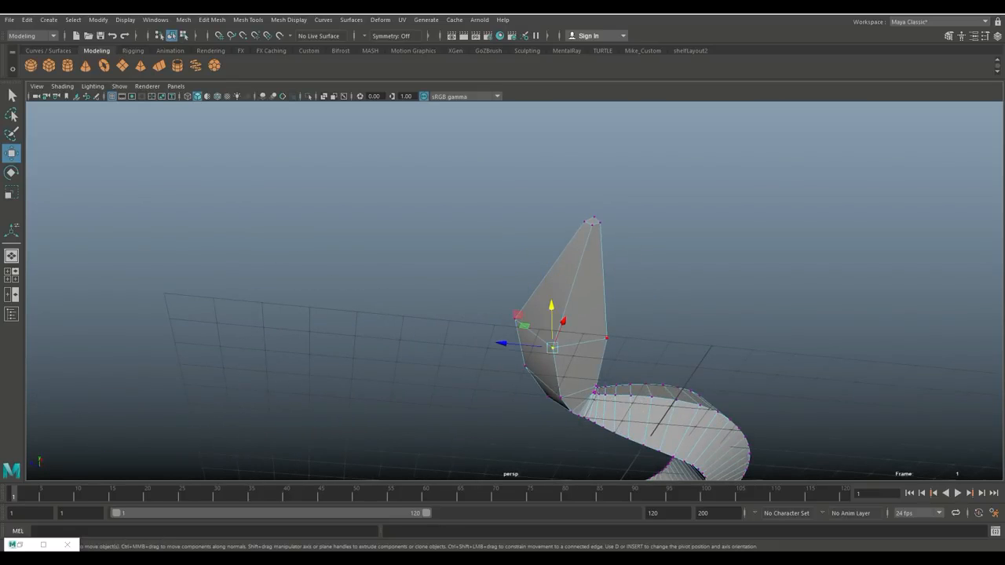
{"action": "left_click", "coordinate": [607, 338], "text": "shift"}
{"action": "left_click_drag", "start_coordinate": [577, 318], "coordinate": [687, 358], "text": "alt"}
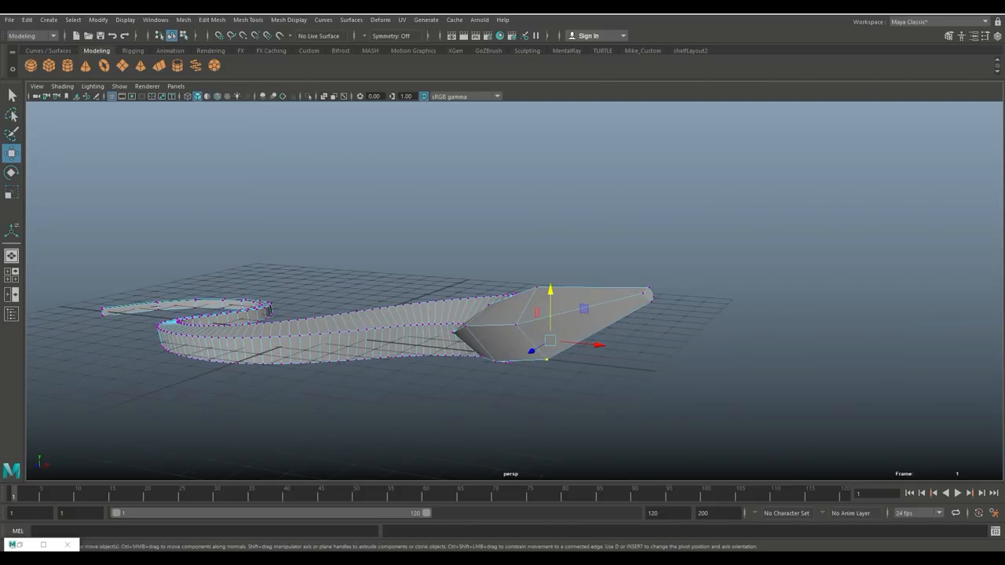
{"action": "left_click_drag", "start_coordinate": [550, 291], "coordinate": [404, 273]}
{"action": "left_click_drag", "start_coordinate": [548, 336], "coordinate": [697, 358]}
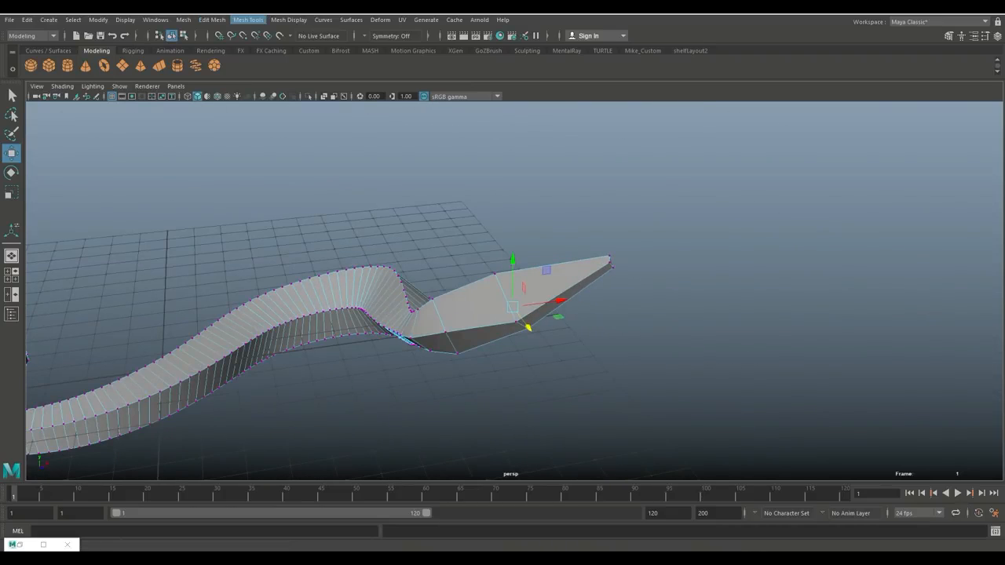
Insert an edge loop at the head's widest section, using the Equal distance from edge setting.
{"action": "left_click", "coordinate": [248, 20]}
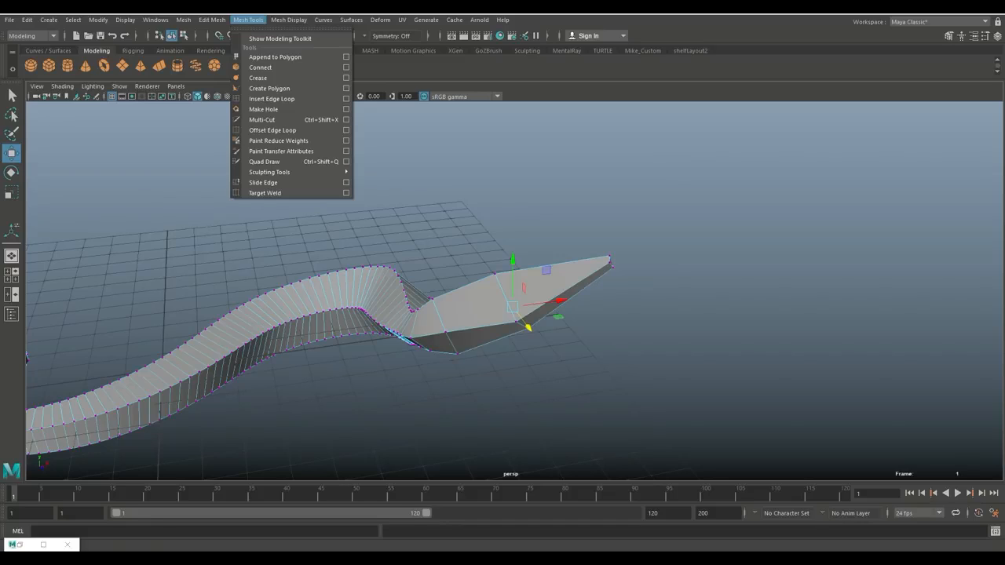
{"action": "left_click", "coordinate": [272, 98]}
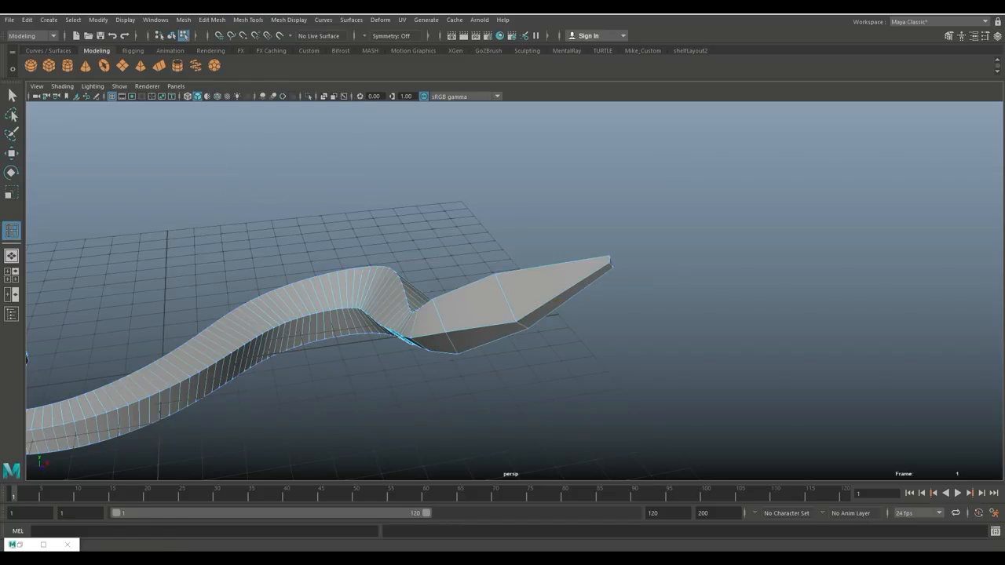
{"action": "left_click", "coordinate": [43, 545]}
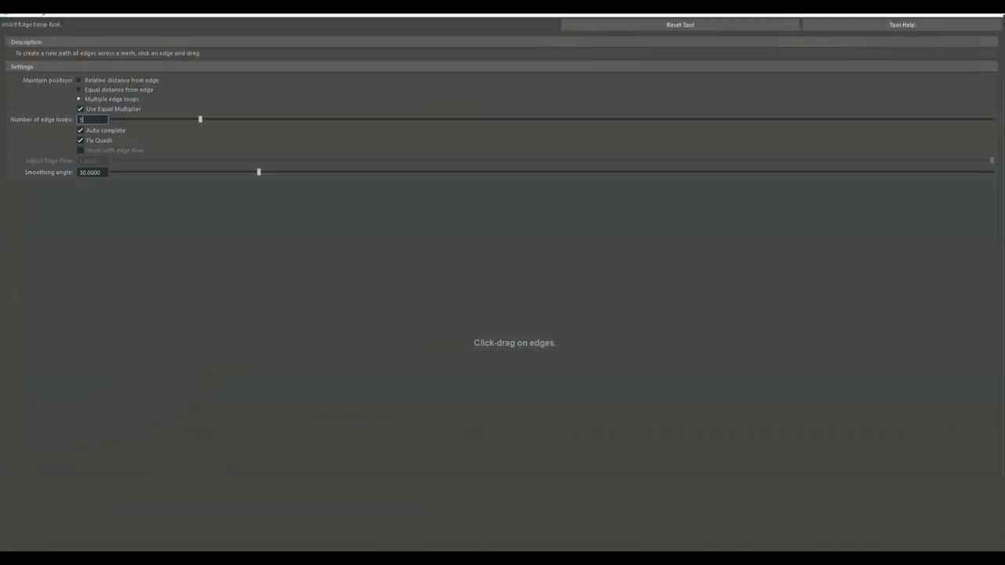
{"action": "left_click", "coordinate": [79, 87]}
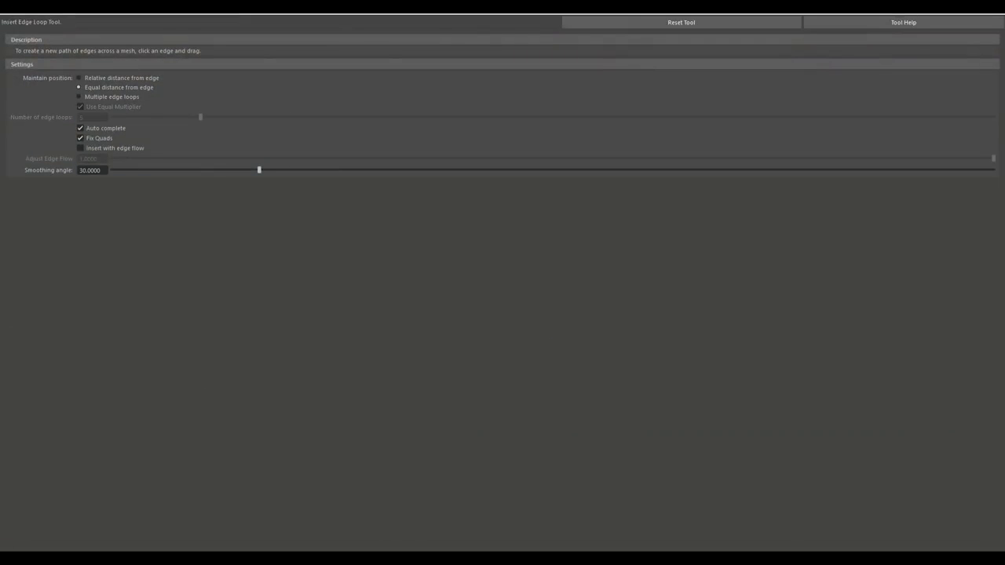
{"action": "left_click", "coordinate": [945, 7]}
{"action": "left_click_drag", "start_coordinate": [503, 314], "coordinate": [475, 330], "text": "alt"}
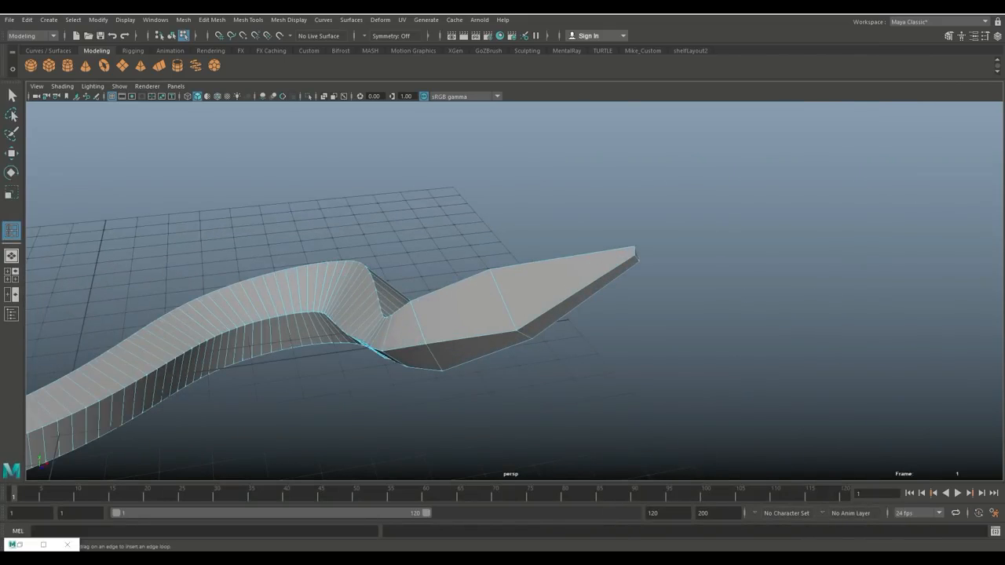
{"action": "left_click", "coordinate": [520, 329]}
Return to object mode, preview the mesh smoothed and examine the head from several angles.
{"action": "key", "text": "q"}
{"action": "right_click_drag", "start_coordinate": [540, 244], "coordinate": [592, 230]}
{"action": "key", "text": "3"}
{"action": "left_click_drag", "start_coordinate": [502, 298], "coordinate": [259, 353], "text": "alt"}
{"action": "left_click", "coordinate": [628, 267]}
{"action": "right_click_drag", "start_coordinate": [259, 354], "coordinate": [314, 353], "text": "alt"}
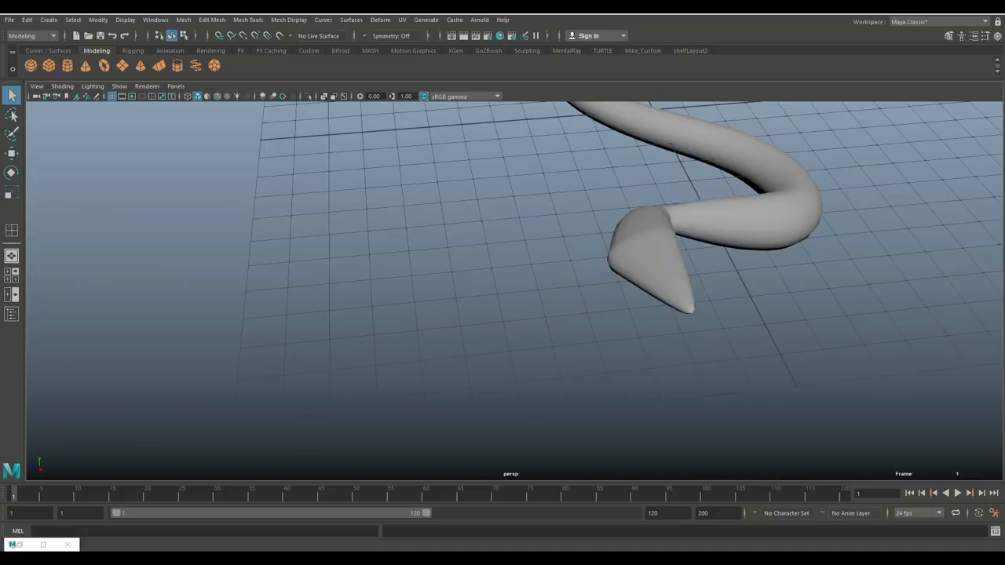
{"action": "middle_click_drag", "start_coordinate": [314, 354], "coordinate": [227, 400], "text": "alt"}
{"action": "left_click", "coordinate": [668, 267]}
{"action": "left_click_drag", "start_coordinate": [667, 267], "coordinate": [879, 259], "text": "alt"}
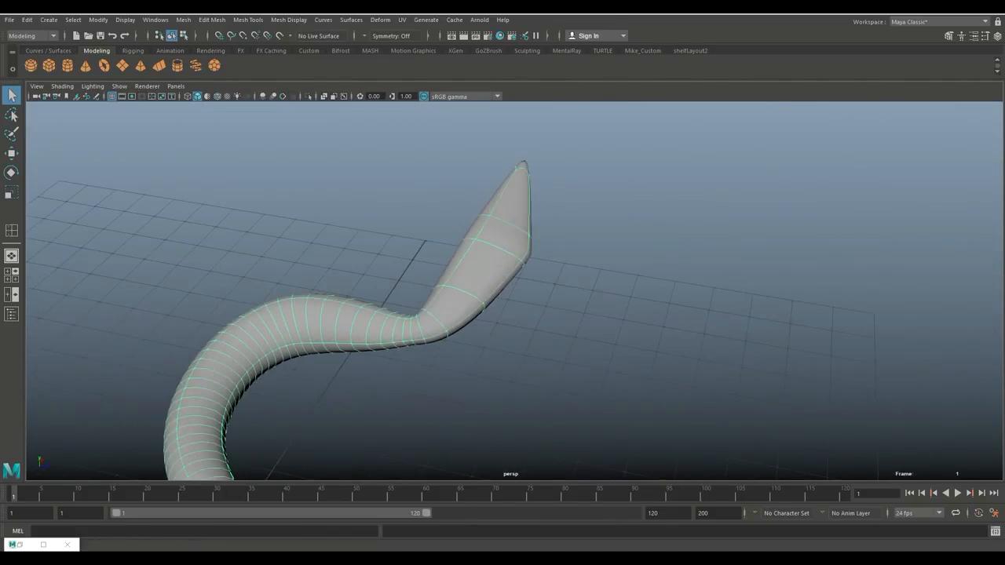
{"action": "middle_click_drag", "start_coordinate": [879, 259], "coordinate": [886, 305], "text": "alt"}
Scale the edges across the head's widest section to broaden the head, and return to object mode.
{"action": "right_click_drag", "start_coordinate": [503, 245], "coordinate": [502, 218]}
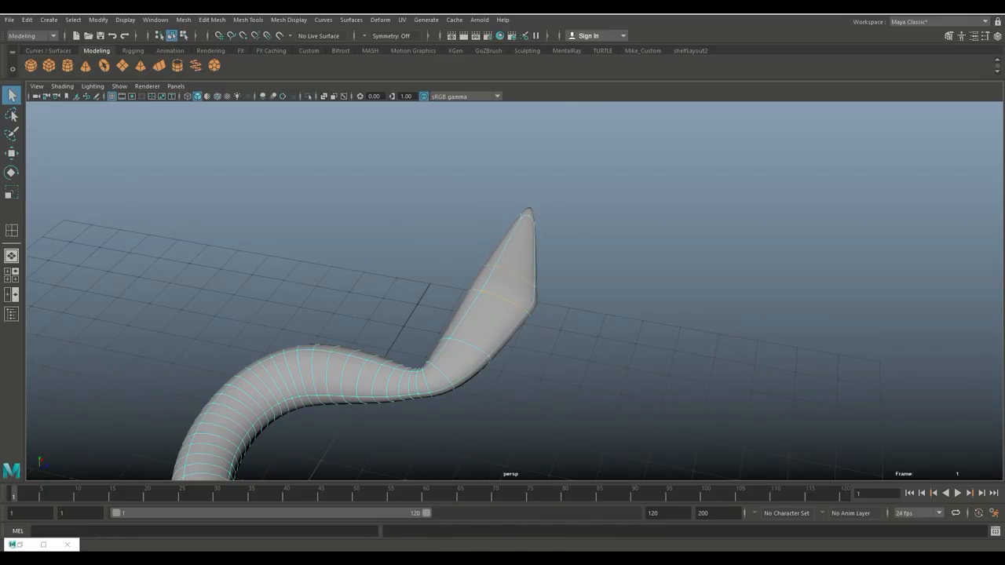
{"action": "key", "text": "r"}
{"action": "left_click_drag", "start_coordinate": [552, 299], "coordinate": [455, 248]}
{"action": "left_click", "coordinate": [620, 292]}
{"action": "scroll", "coordinate": [620, 292], "scroll_direction": "down", "scroll_amount": 2}
{"action": "right_click_drag", "start_coordinate": [292, 234], "coordinate": [337, 215]}
Apply Smooth to the snake mesh and show it without the smooth preview.
{"action": "left_click", "coordinate": [183, 19]}
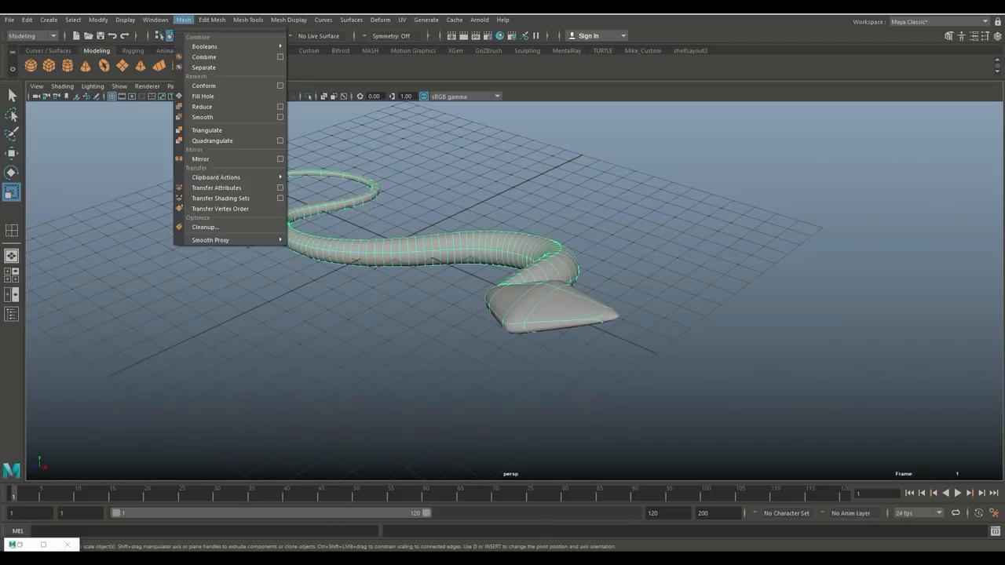
{"action": "left_click", "coordinate": [224, 117]}
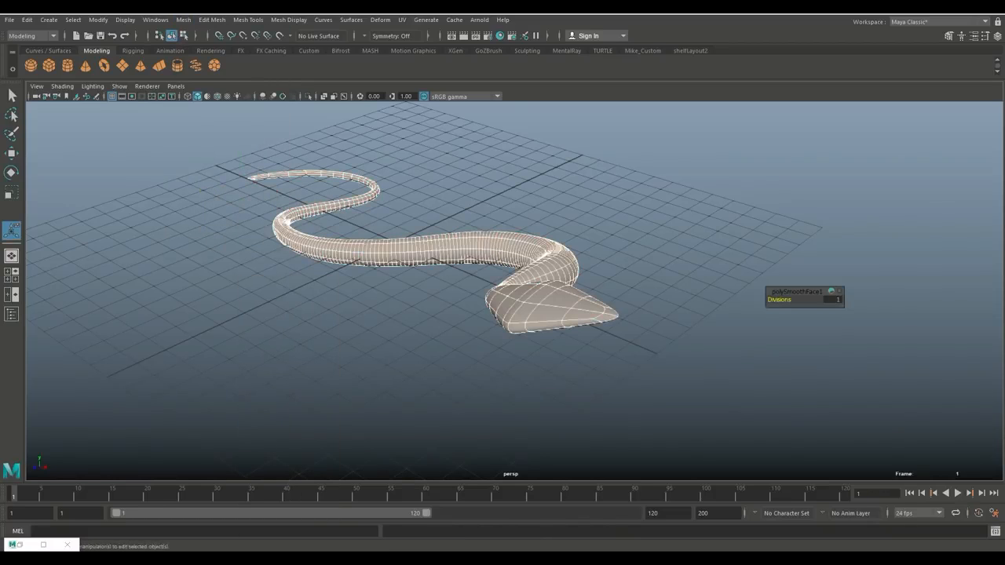
{"action": "left_click", "coordinate": [330, 330]}
{"action": "key", "text": "ctrl+z"}
{"action": "key", "text": "1"}
{"action": "left_click_drag", "start_coordinate": [503, 314], "coordinate": [605, 338], "text": "alt"}
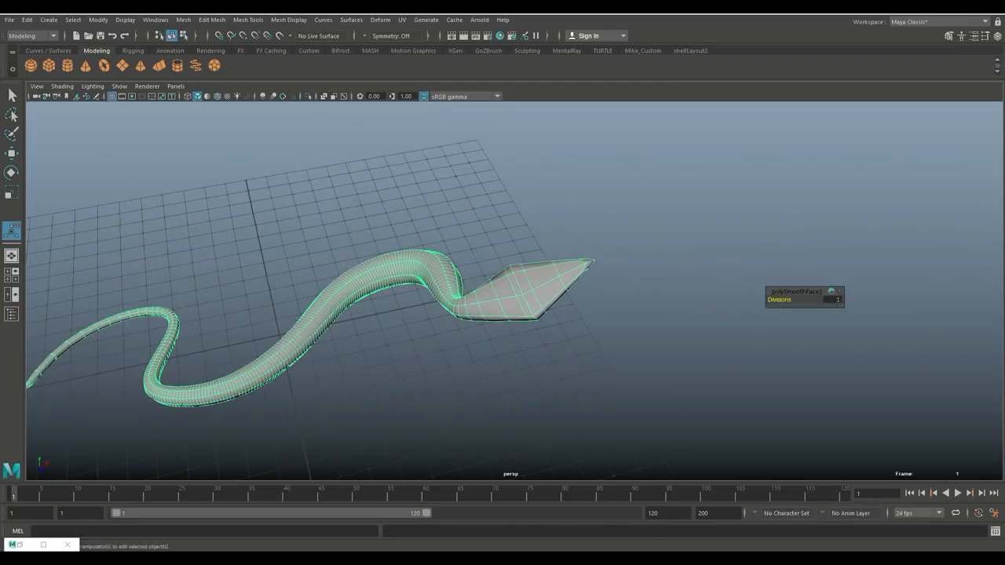
Set the Smooth operation's divisions to 2, and view the mesh without the selection highlight.
{"action": "left_click", "coordinate": [832, 300]}
{"action": "type", "text": "2"}
{"action": "key", "text": "Return"}
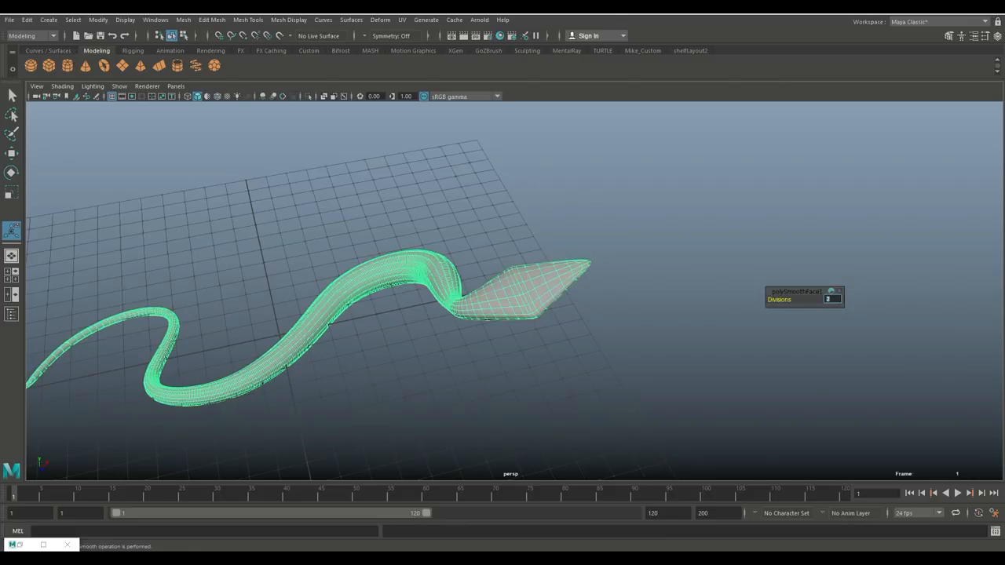
{"action": "left_click", "coordinate": [691, 353]}
{"action": "left_click_drag", "start_coordinate": [628, 354], "coordinate": [581, 310], "text": "alt"}
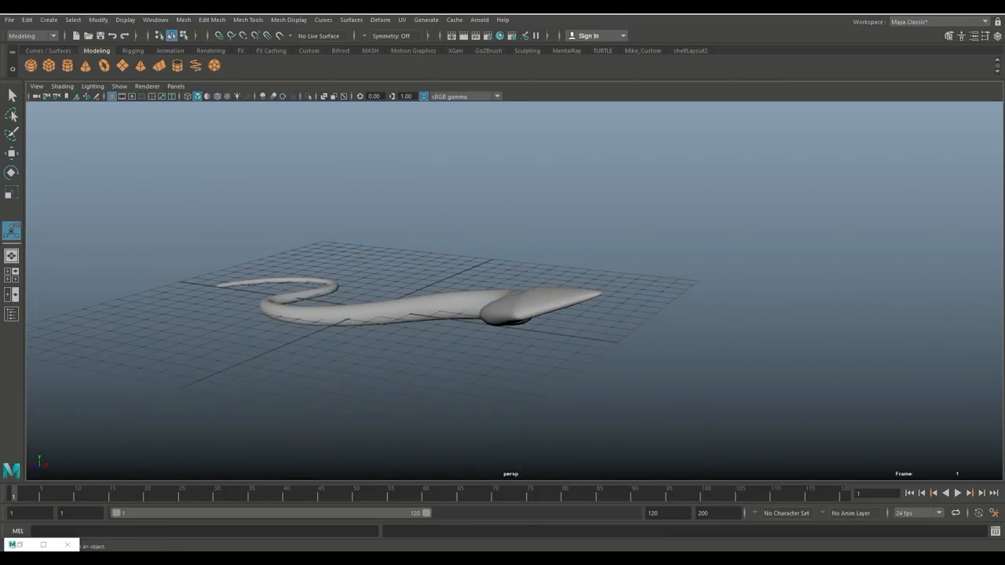
Create a polygon sphere, place it on one side of the head and scale it to eye size.
{"action": "left_click", "coordinate": [31, 66]}
{"action": "left_click_drag", "start_coordinate": [353, 235], "coordinate": [587, 304], "text": "alt"}
{"action": "key", "text": "w"}
{"action": "left_click_drag", "start_coordinate": [538, 254], "coordinate": [401, 193]}
{"action": "left_click_drag", "start_coordinate": [550, 297], "coordinate": [603, 328]}
{"action": "key", "text": "r"}
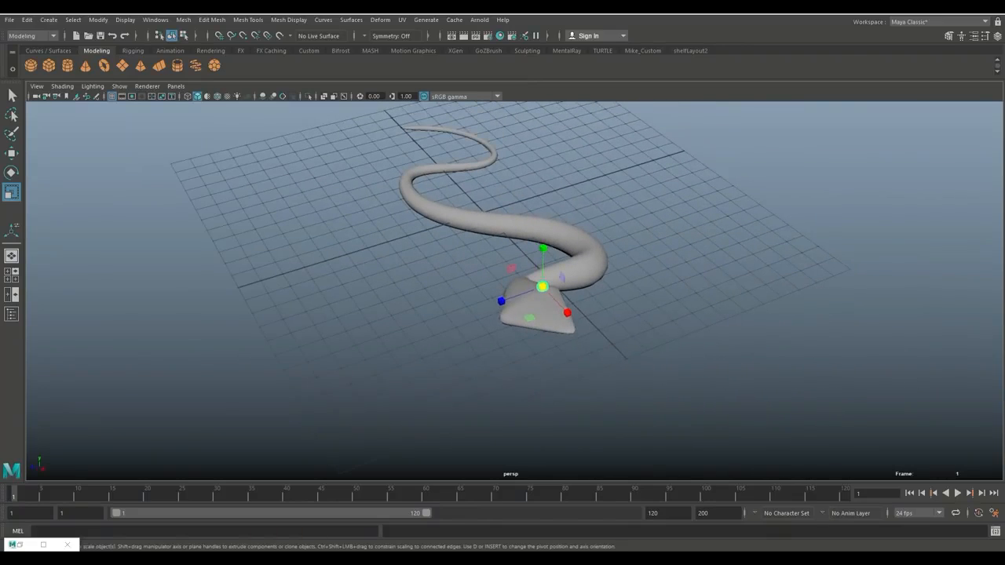
Duplicate the eye sphere and move the copy to the opposite side of the head.
{"action": "key", "text": "ctrl+d"}
{"action": "key", "text": "w"}
{"action": "left_click_drag", "start_coordinate": [497, 301], "coordinate": [466, 313]}
{"action": "mouse_move", "coordinate": [512, 257]}
{"action": "left_mouse_down"}
{"action": "mouse_move", "coordinate": [655, 204]}
{"action": "mouse_move", "coordinate": [577, 232]}
{"action": "mouse_move", "coordinate": [463, 249]}
{"action": "mouse_move", "coordinate": [508, 265]}
{"action": "left_mouse_up"}
{"action": "scroll", "coordinate": [514, 267], "scroll_direction": "up", "scroll_amount": 5}
{"action": "left_click", "coordinate": [652, 212]}
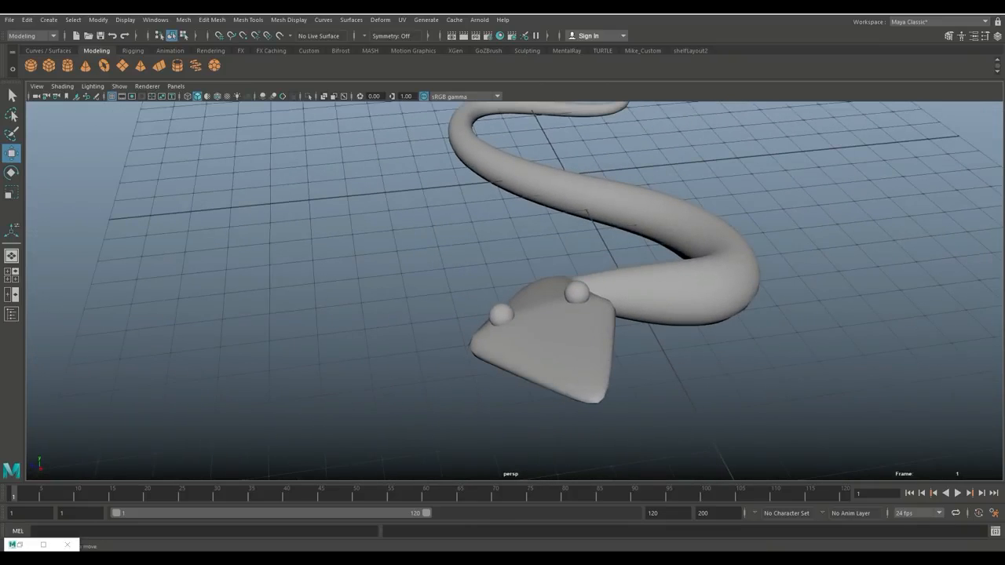
Shift the duplicated eye slightly outward and down so it sits on the head's edge.
{"action": "left_click", "coordinate": [501, 315]}
{"action": "left_click_drag", "start_coordinate": [449, 321], "coordinate": [444, 322]}
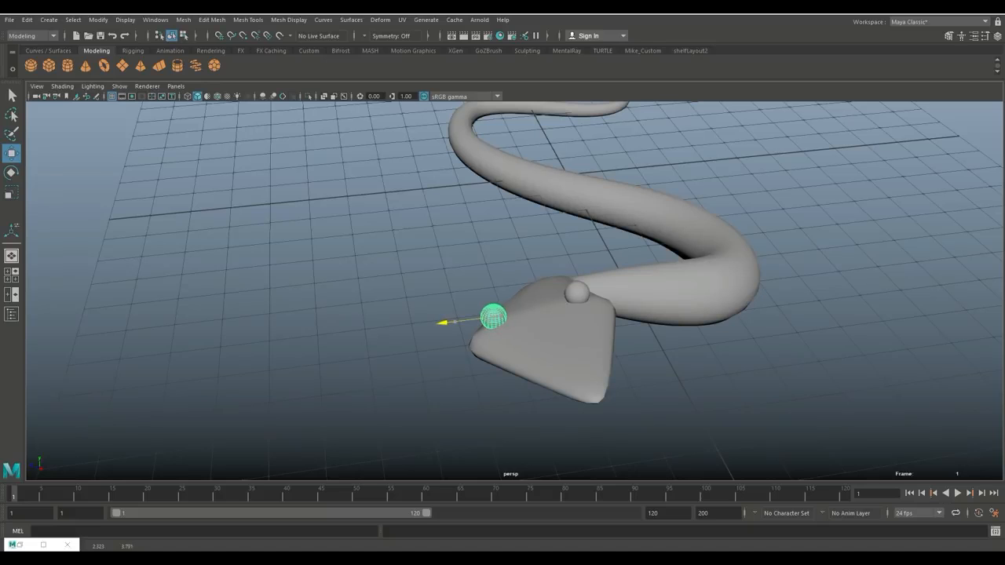
{"action": "left_click_drag", "start_coordinate": [489, 277], "coordinate": [489, 280]}
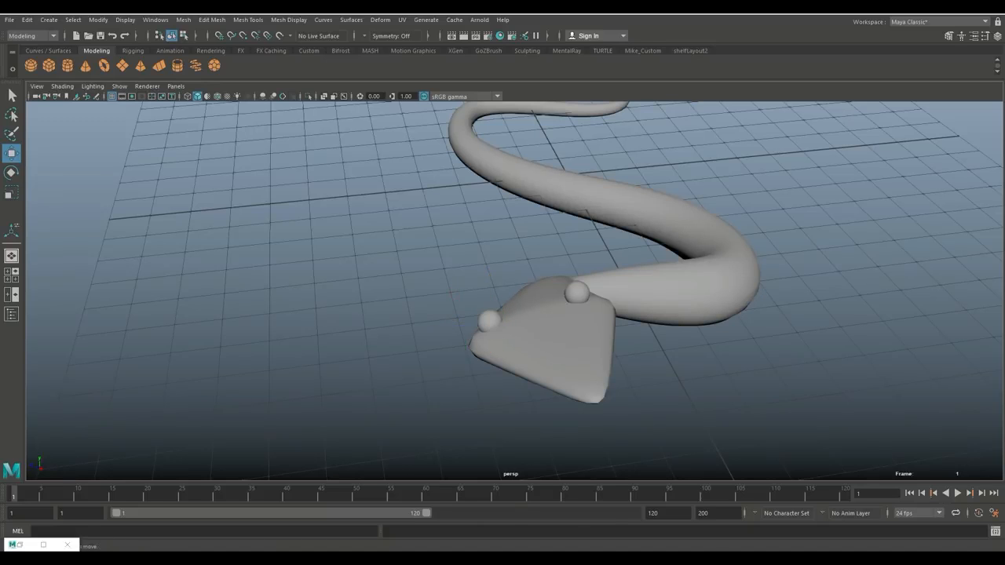
Select the snake body and switch it to vertex editing for work on the tail end.
{"action": "scroll", "coordinate": [514, 291], "scroll_direction": "down", "scroll_amount": 5}
{"action": "left_click_drag", "start_coordinate": [514, 314], "coordinate": [463, 280], "text": "alt"}
{"action": "middle_click_drag", "start_coordinate": [464, 280], "coordinate": [639, 376], "text": "alt"}
{"action": "left_click_drag", "start_coordinate": [640, 376], "coordinate": [824, 420], "text": "alt"}
{"action": "middle_click_drag", "start_coordinate": [486, 243], "coordinate": [785, 259], "text": "alt"}
{"action": "left_click_drag", "start_coordinate": [786, 259], "coordinate": [788, 188], "text": "alt"}
{"action": "middle_click_drag", "start_coordinate": [788, 189], "coordinate": [863, 168], "text": "alt"}
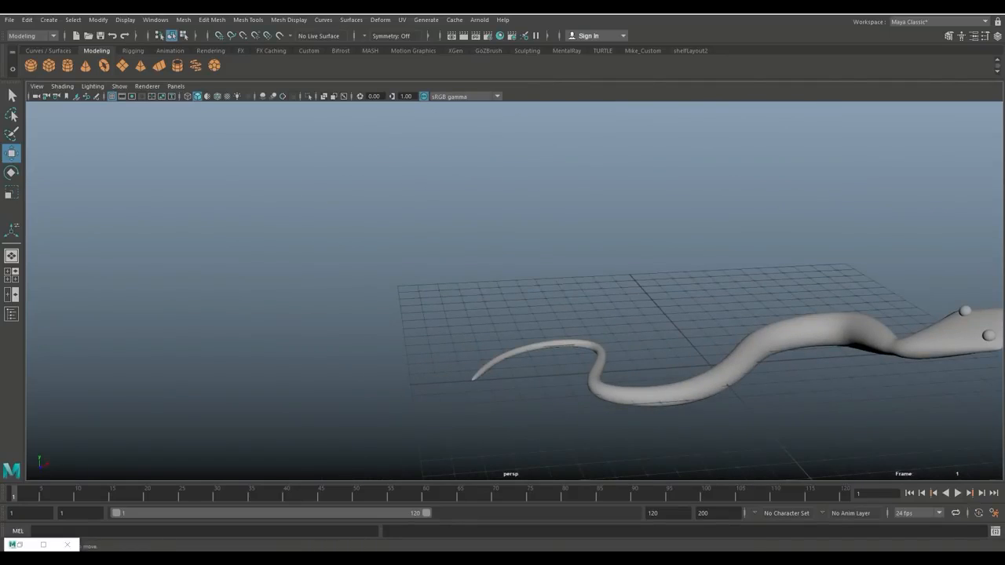
{"action": "left_click", "coordinate": [745, 355]}
{"action": "scroll", "coordinate": [521, 378], "scroll_direction": "up", "scroll_amount": 2}
{"action": "middle_click_drag", "start_coordinate": [522, 378], "coordinate": [537, 330], "text": "alt"}
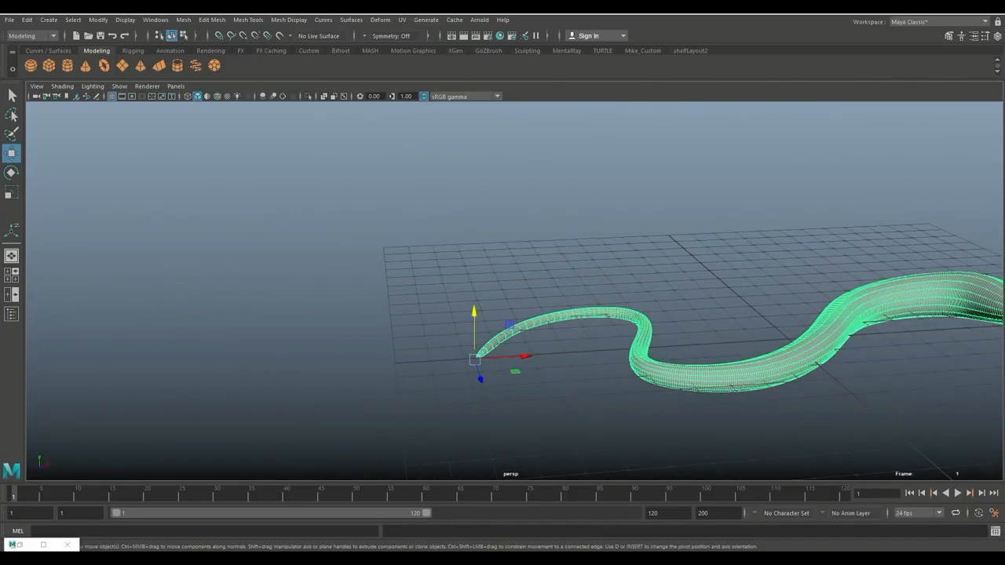
{"action": "right_click_drag", "start_coordinate": [485, 245], "coordinate": [437, 247]}
{"action": "scroll", "coordinate": [437, 246], "scroll_direction": "up", "scroll_amount": 2}
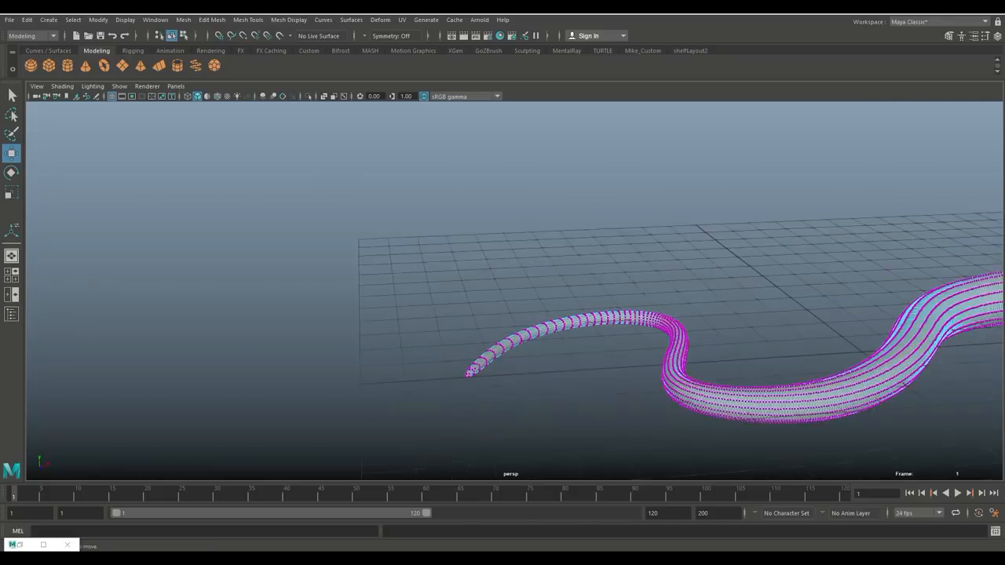
Select the vertices at the very tip of the tail with soft selection fading along the end of the tail.
{"action": "middle_click_drag", "start_coordinate": [437, 246], "coordinate": [480, 204], "text": "alt"}
{"action": "left_click_drag", "start_coordinate": [480, 204], "coordinate": [558, 235], "text": "alt"}
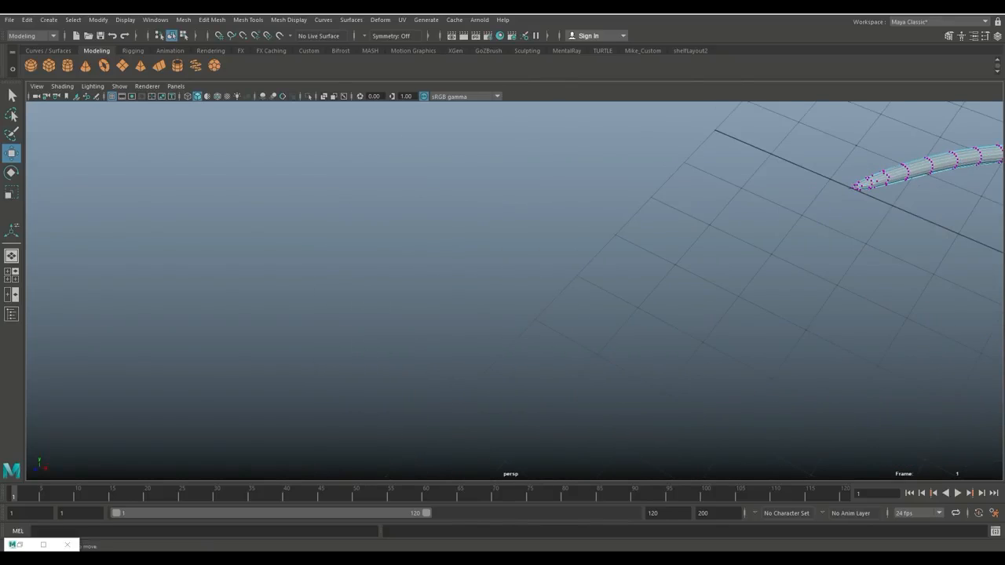
{"action": "middle_click_drag", "start_coordinate": [557, 235], "coordinate": [352, 314], "text": "alt"}
{"action": "left_click_drag", "start_coordinate": [644, 287], "coordinate": [644, 286]}
{"action": "key", "text": "b"}
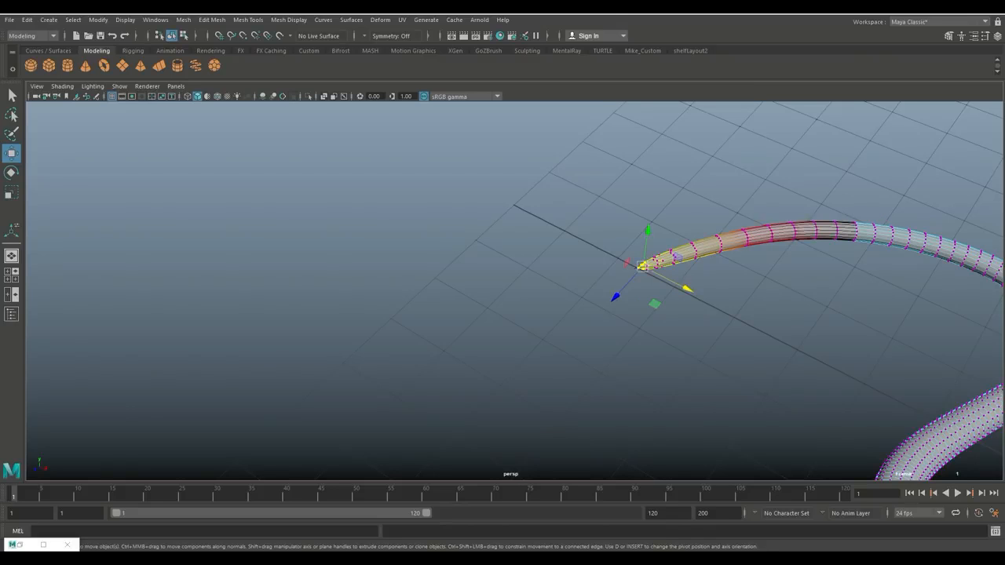
{"action": "key", "text": "b"}
Shift the softly selected tail tip slightly along the X axis and raise it above the grid in an upward curve.
{"action": "left_click_drag", "start_coordinate": [687, 289], "coordinate": [710, 289]}
{"action": "left_click_drag", "start_coordinate": [647, 231], "coordinate": [658, 158]}
{"action": "scroll", "coordinate": [658, 159], "scroll_direction": "down", "scroll_amount": 5}
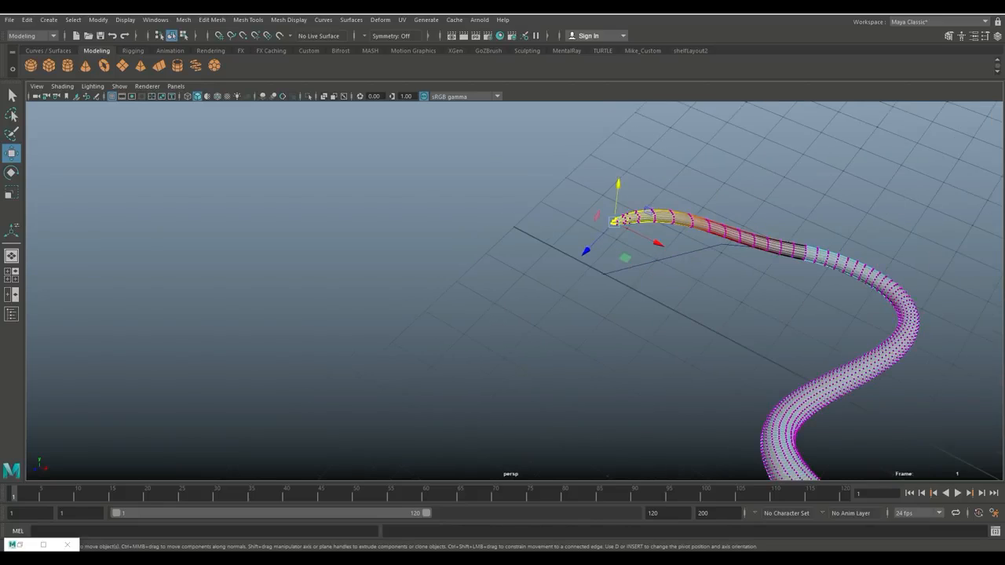
Return the snake body to object mode and delete its construction history.
{"action": "left_click_drag", "start_coordinate": [667, 310], "coordinate": [768, 246], "text": "alt"}
{"action": "right_click_drag", "start_coordinate": [768, 245], "coordinate": [809, 231]}
{"action": "middle_click_drag", "start_coordinate": [802, 250], "coordinate": [699, 201], "text": "alt"}
{"action": "left_click", "coordinate": [27, 19]}
{"action": "mouse_move", "coordinate": [78, 143]}
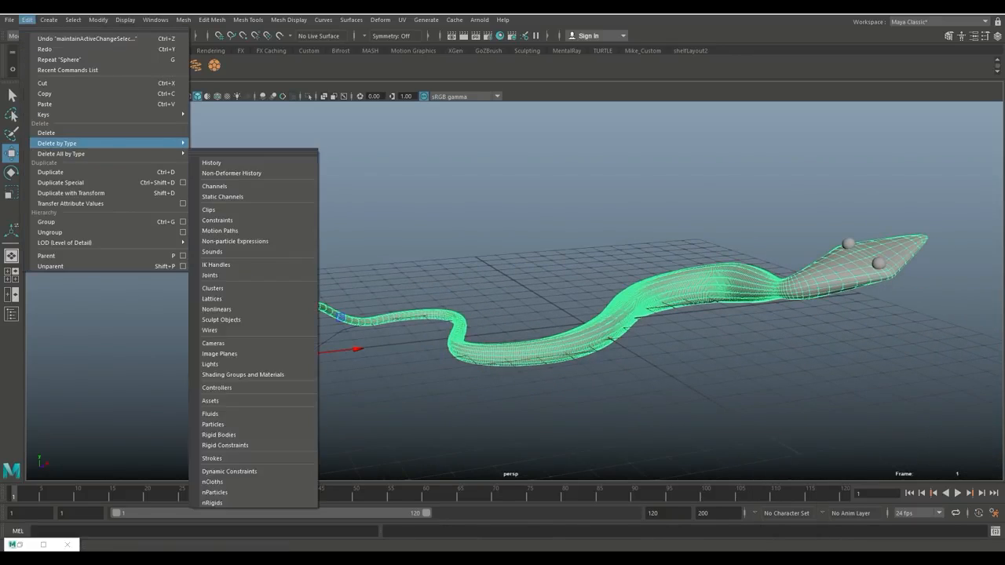
{"action": "left_click", "coordinate": [214, 152]}
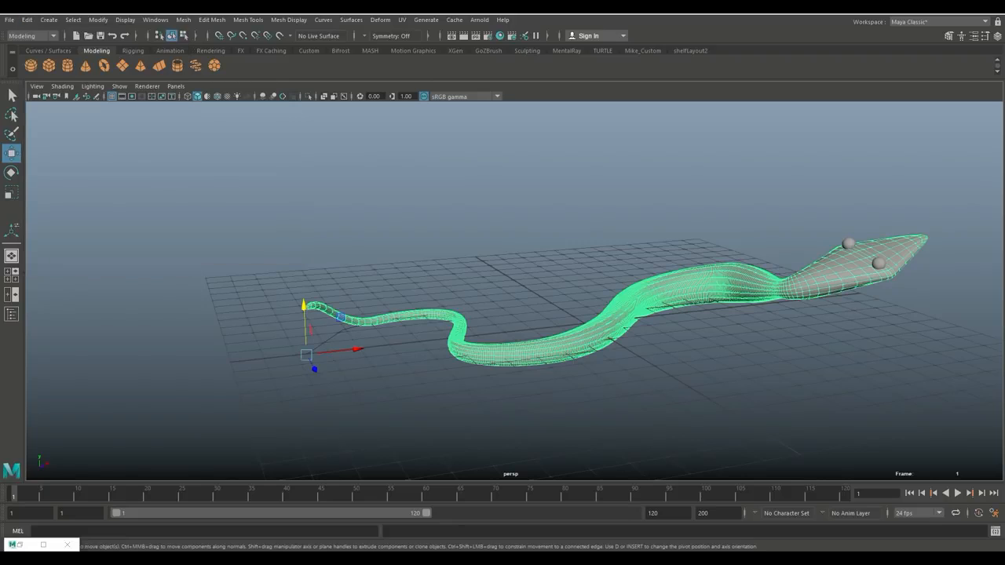
Delete the leftover extrusion path curve1 using the Outliner, and view the finished snake from the front.
{"action": "left_click", "coordinate": [12, 313]}
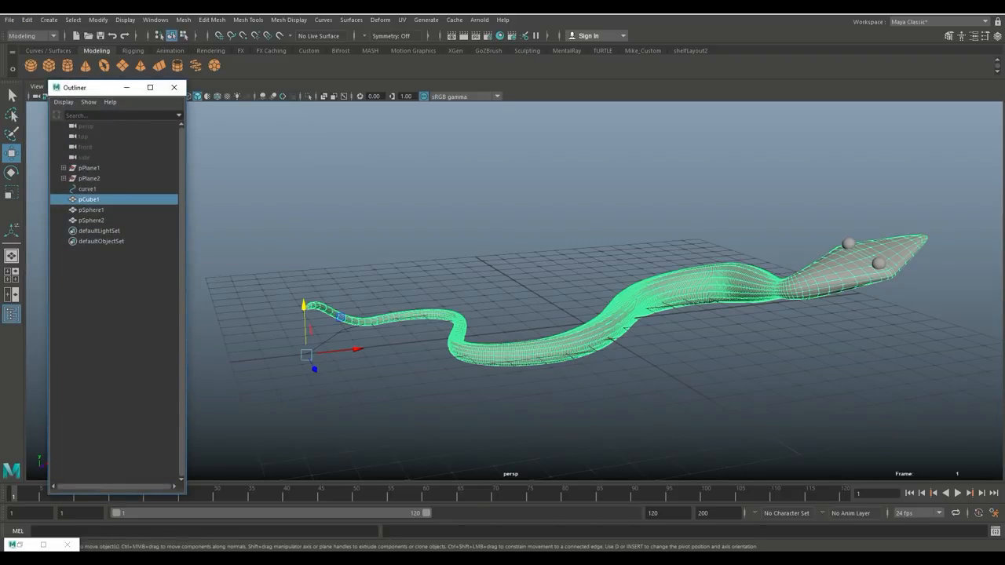
{"action": "left_click", "coordinate": [87, 190]}
{"action": "key", "text": "Delete"}
{"action": "scroll", "coordinate": [549, 299], "scroll_direction": "down", "scroll_amount": 7}
{"action": "left_click_drag", "start_coordinate": [565, 314], "coordinate": [385, 314], "text": "alt"}
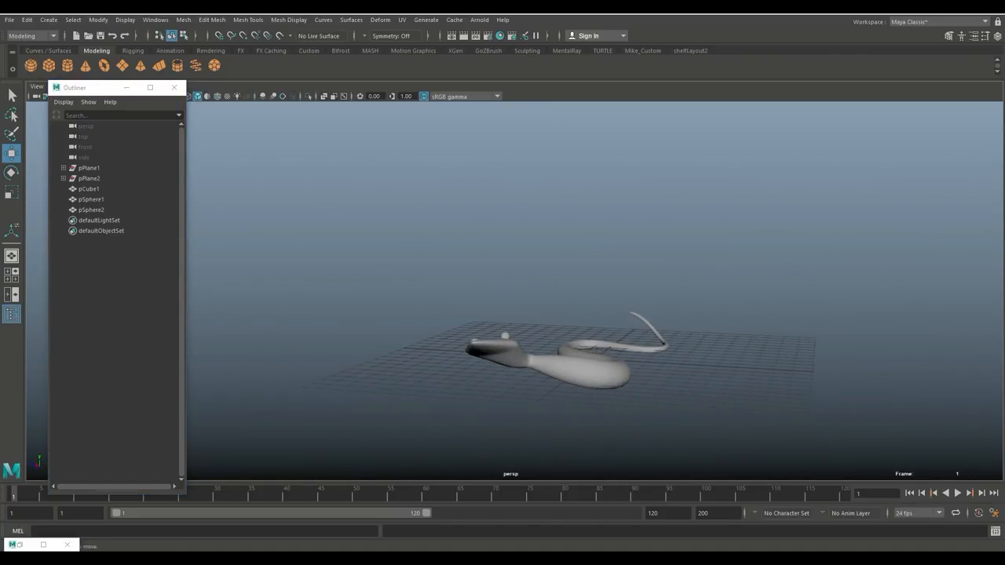
{"action": "scroll", "coordinate": [511, 314], "scroll_direction": "up", "scroll_amount": 3}
{"action": "middle_click_drag", "start_coordinate": [510, 353], "coordinate": [510, 235], "text": "alt"}
{"action": "left_click_drag", "start_coordinate": [510, 243], "coordinate": [510, 298], "text": "alt"}
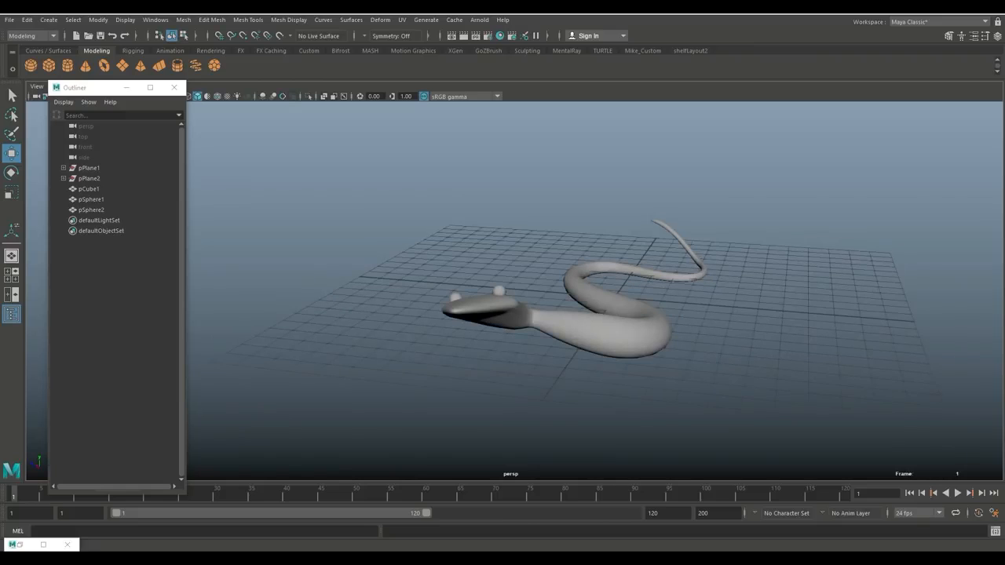